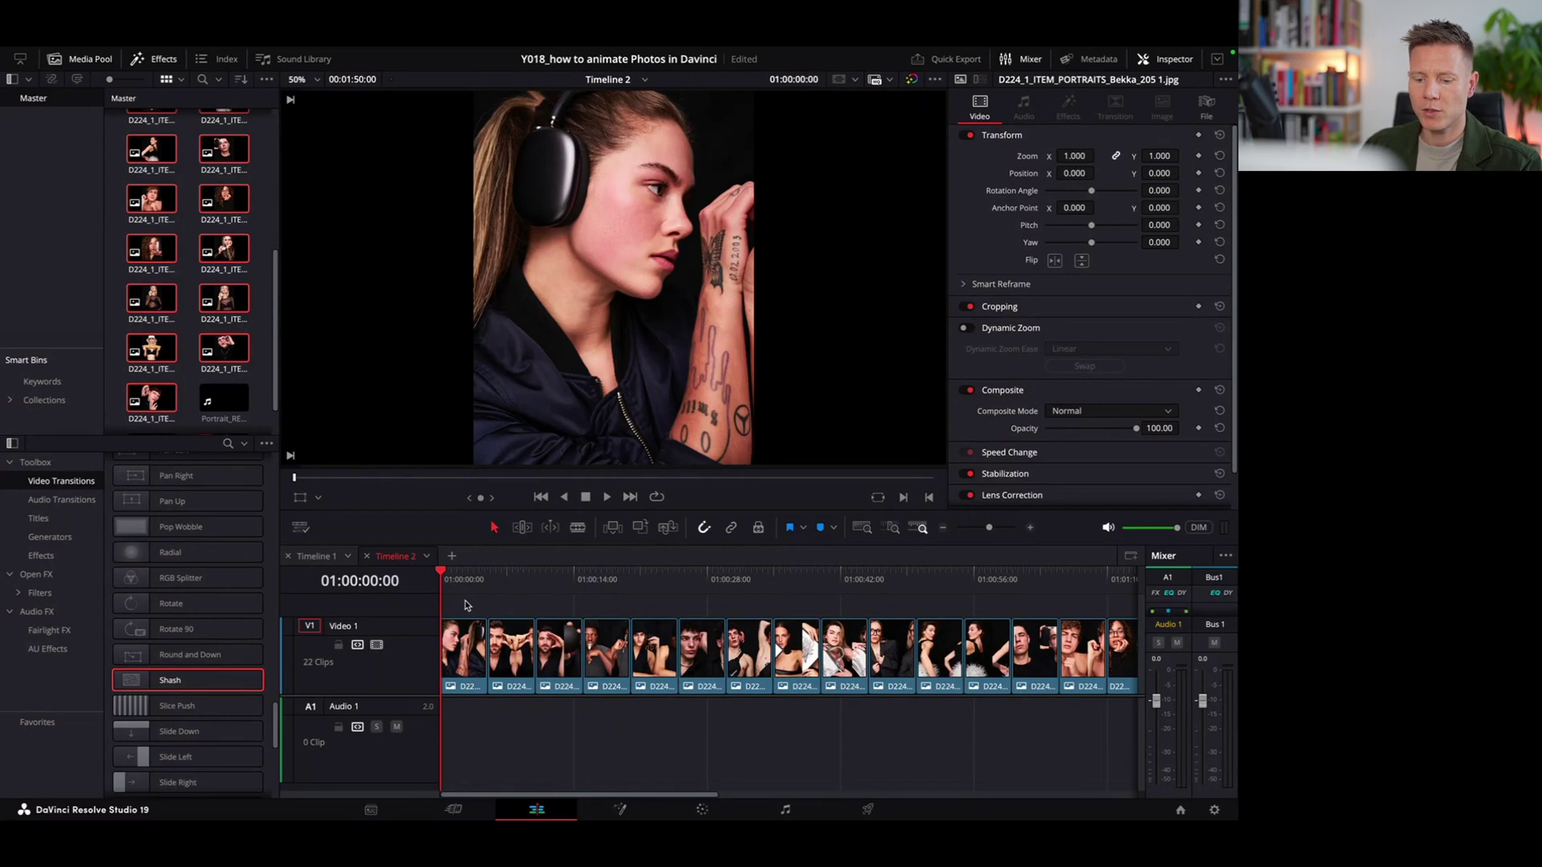
Change the duration of all clips on the timeline to 24 frames.
{"action": "key", "text": "ctrl+a"}
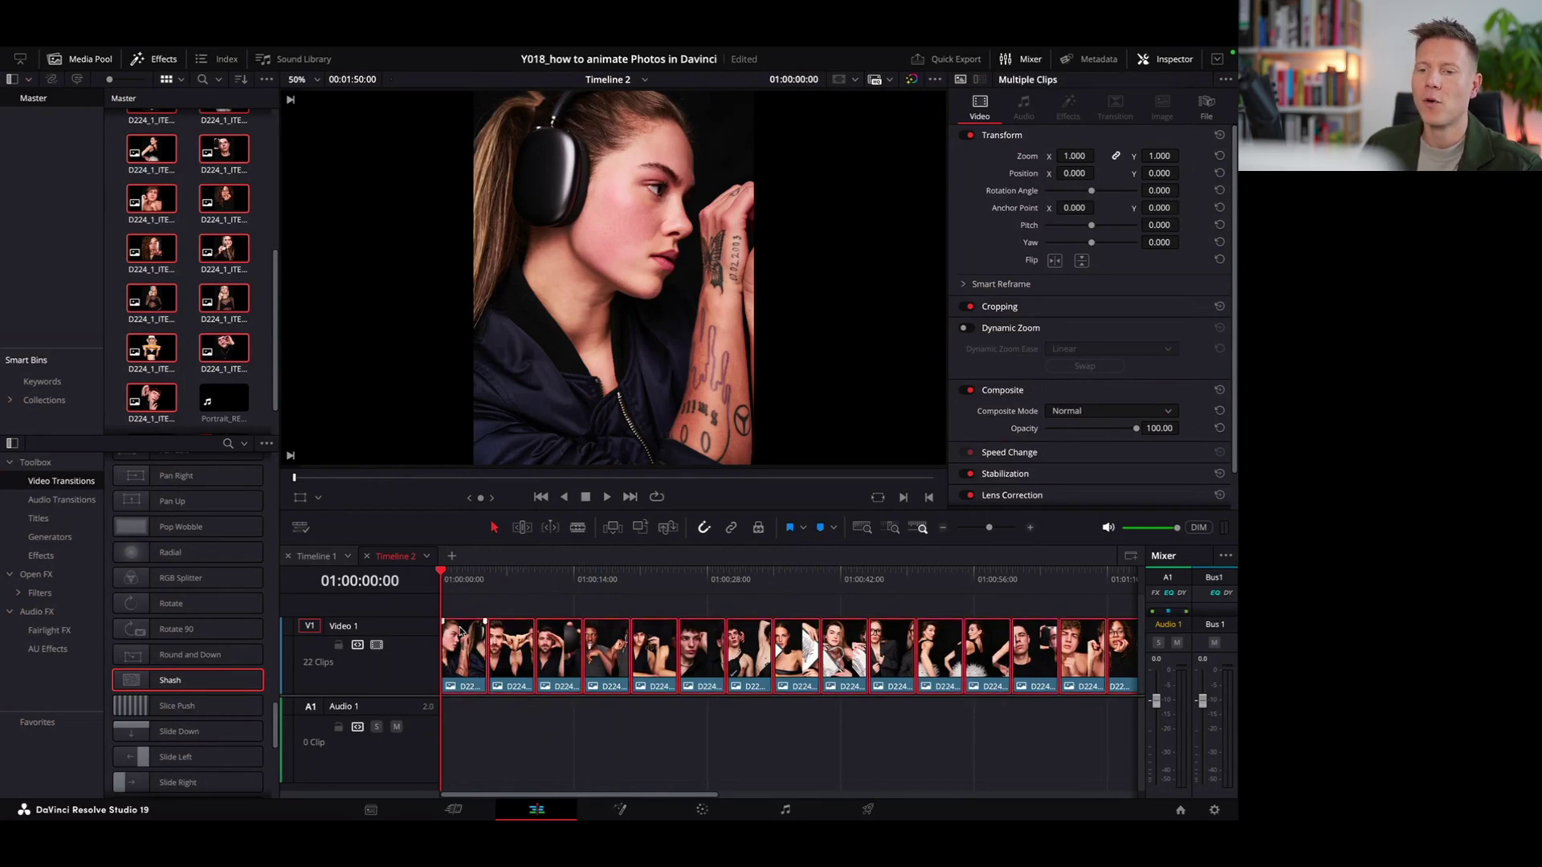
{"action": "left_click", "coordinate": [482, 643]}
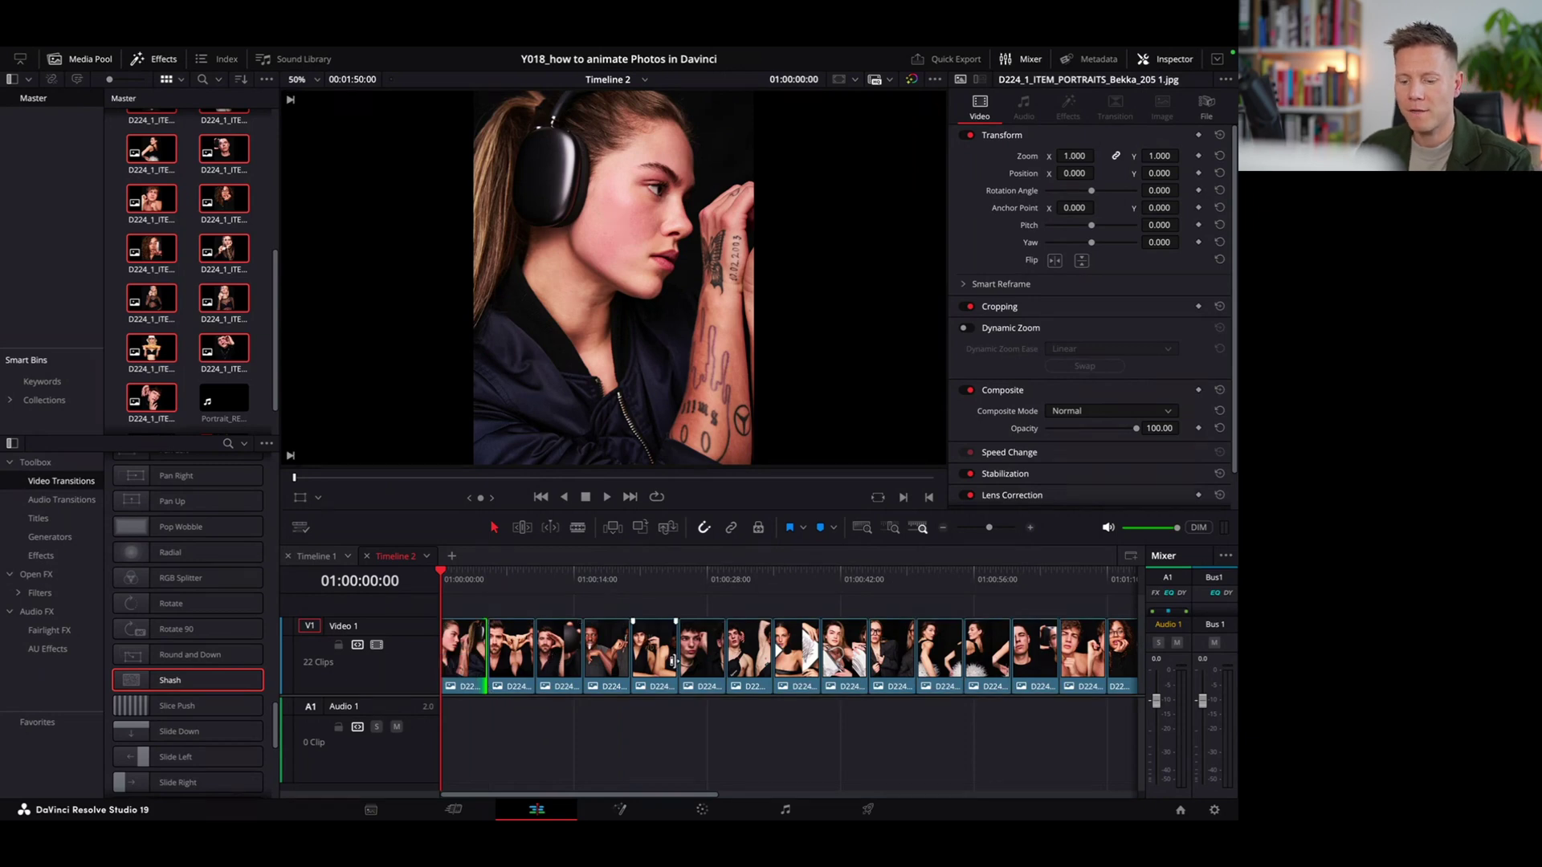
{"action": "key", "text": "ctrl+a"}
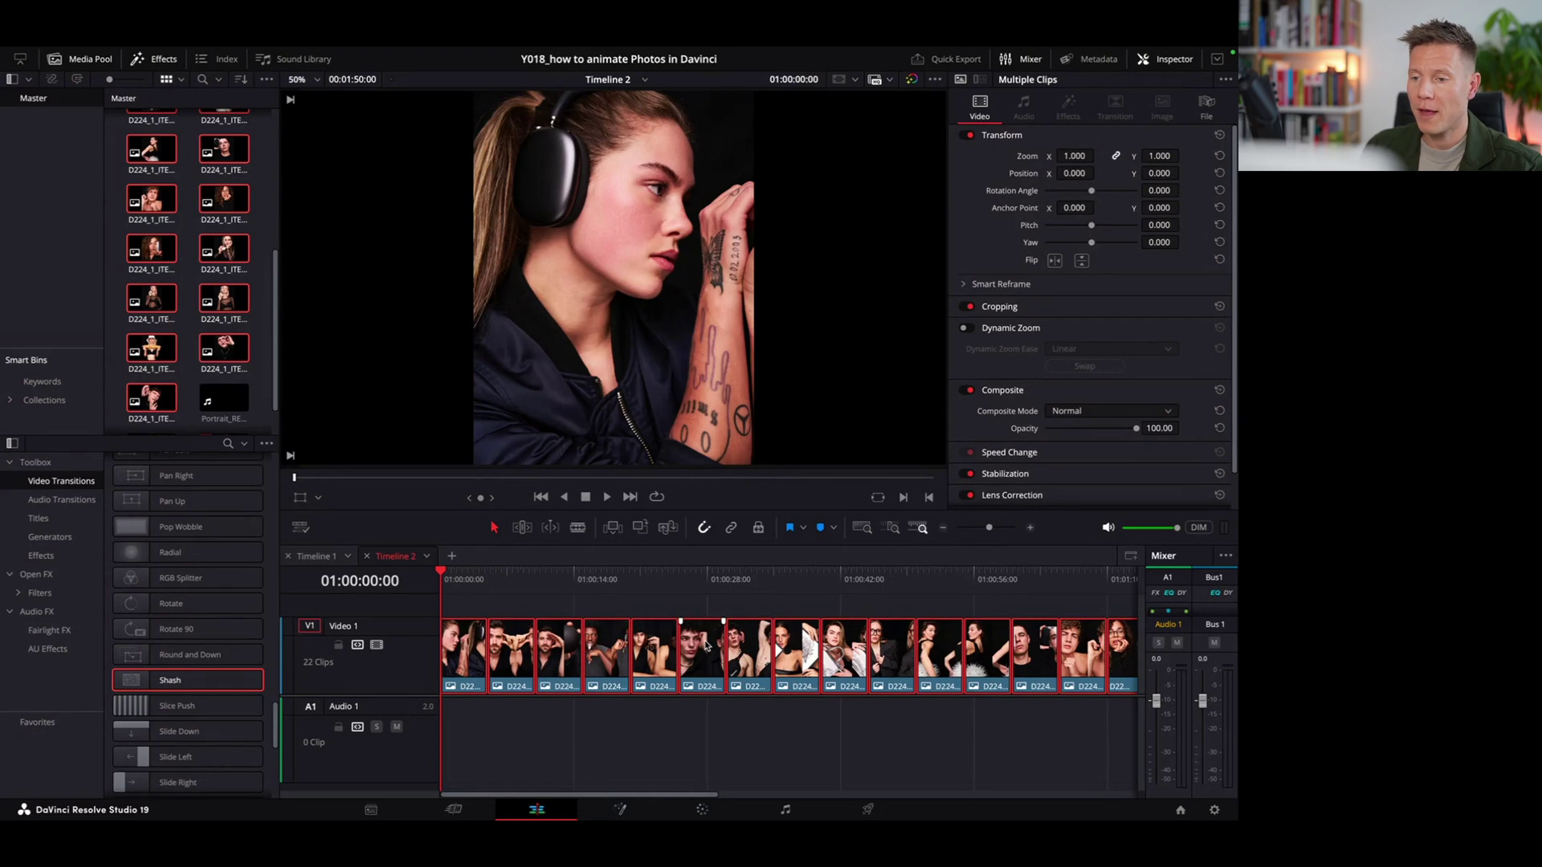
{"action": "right_click", "coordinate": [707, 646]}
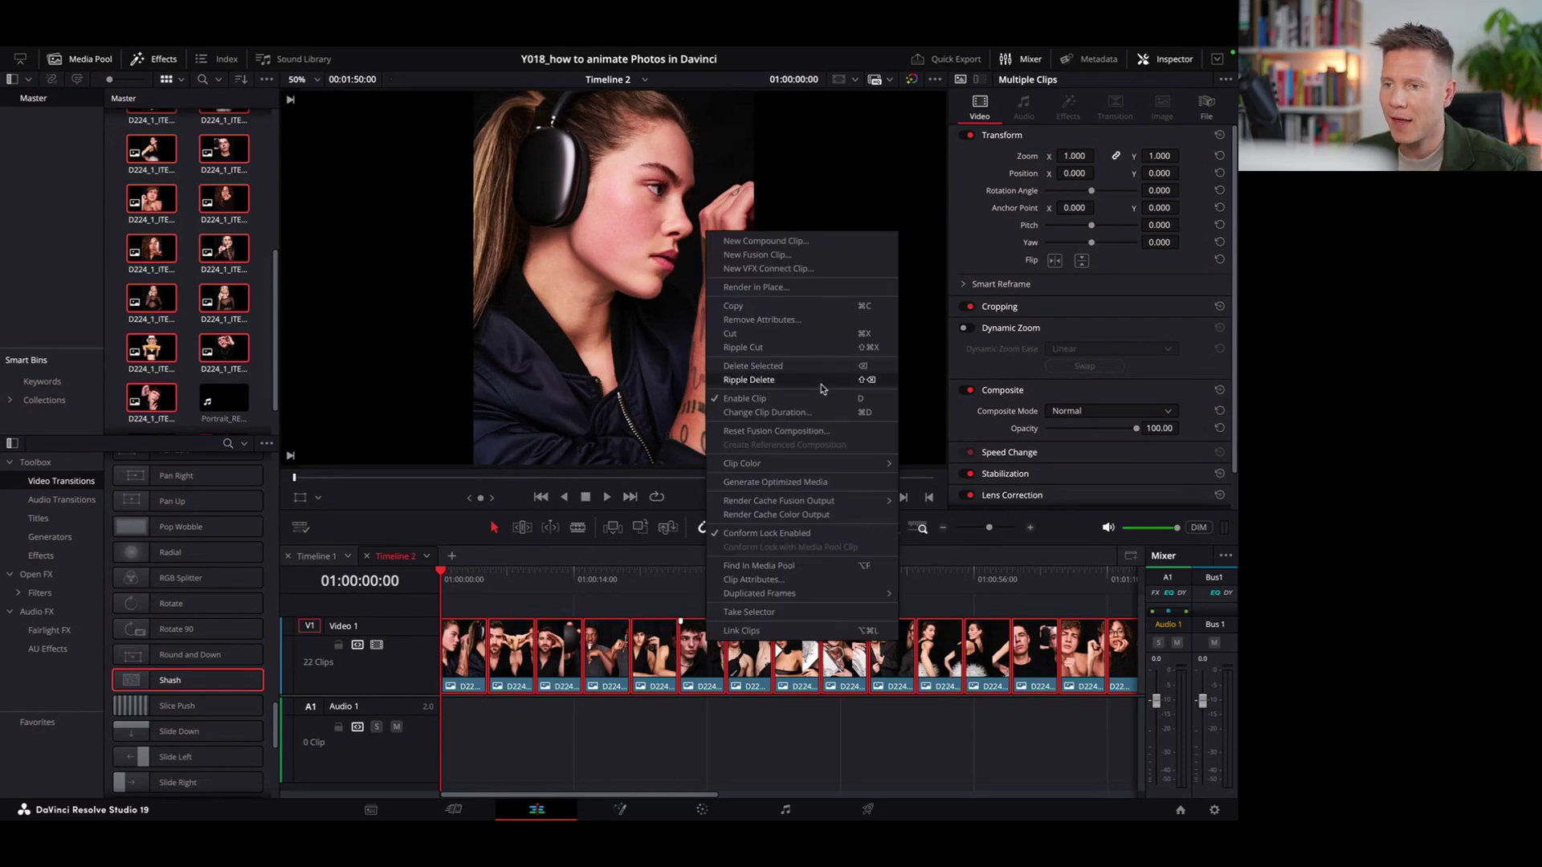
{"action": "left_click", "coordinate": [791, 412]}
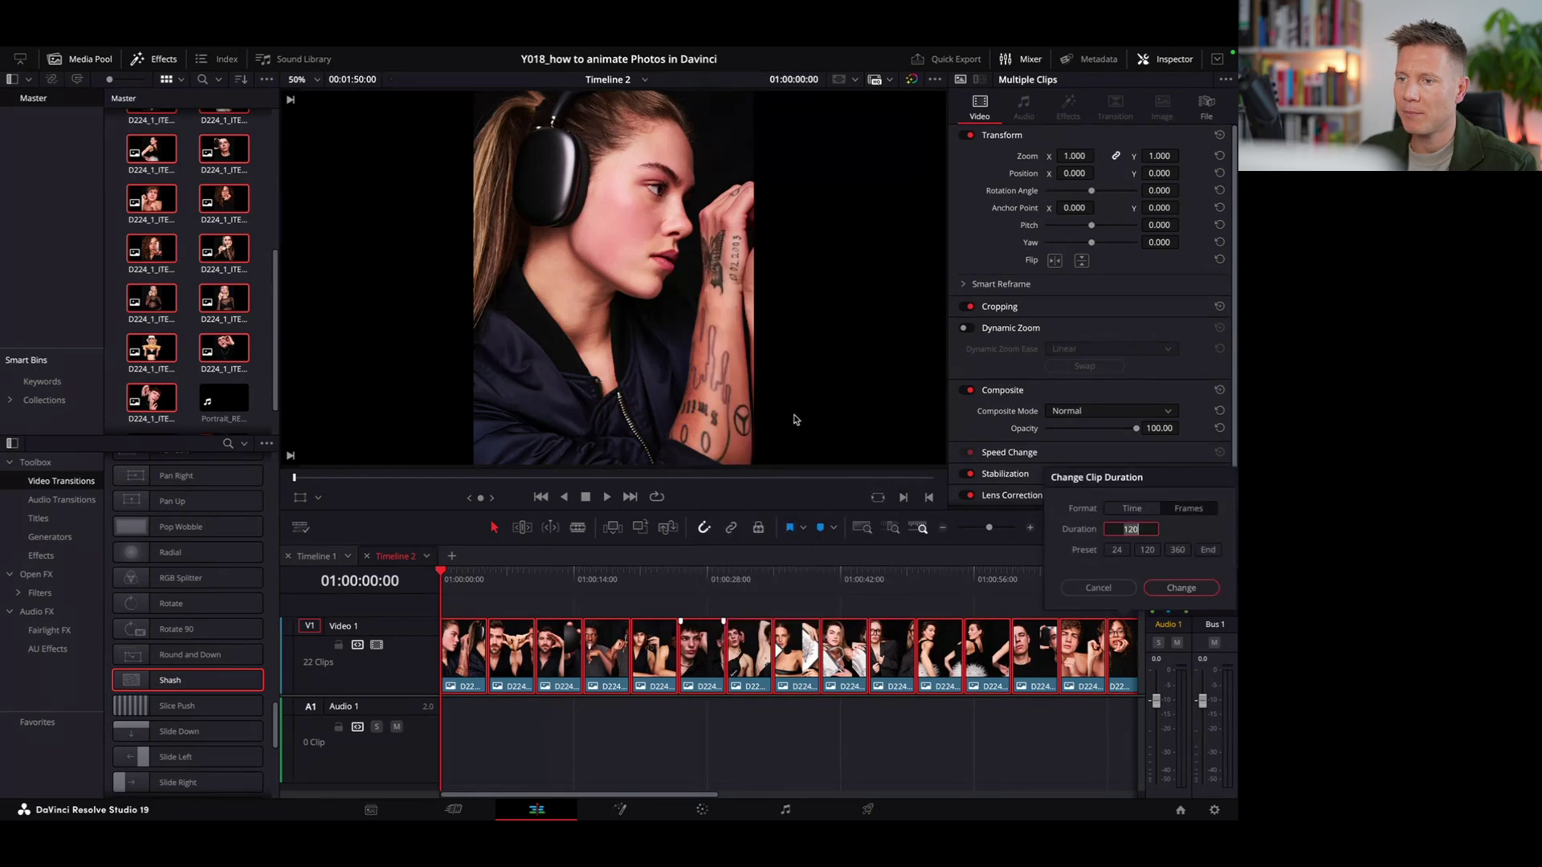
{"action": "left_click", "coordinate": [1146, 509]}
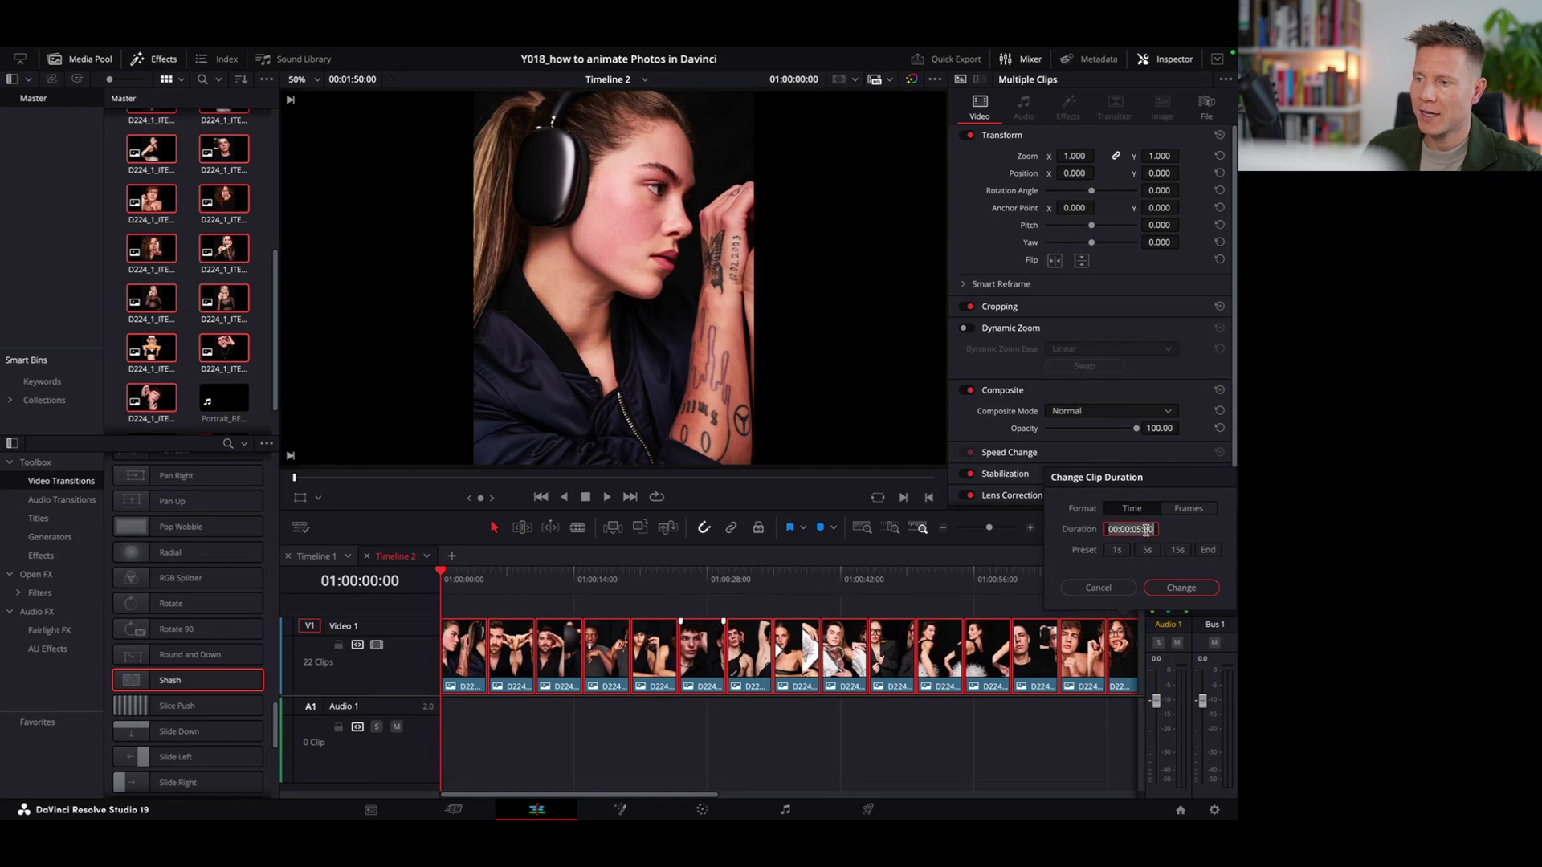
{"action": "left_click", "coordinate": [1189, 509]}
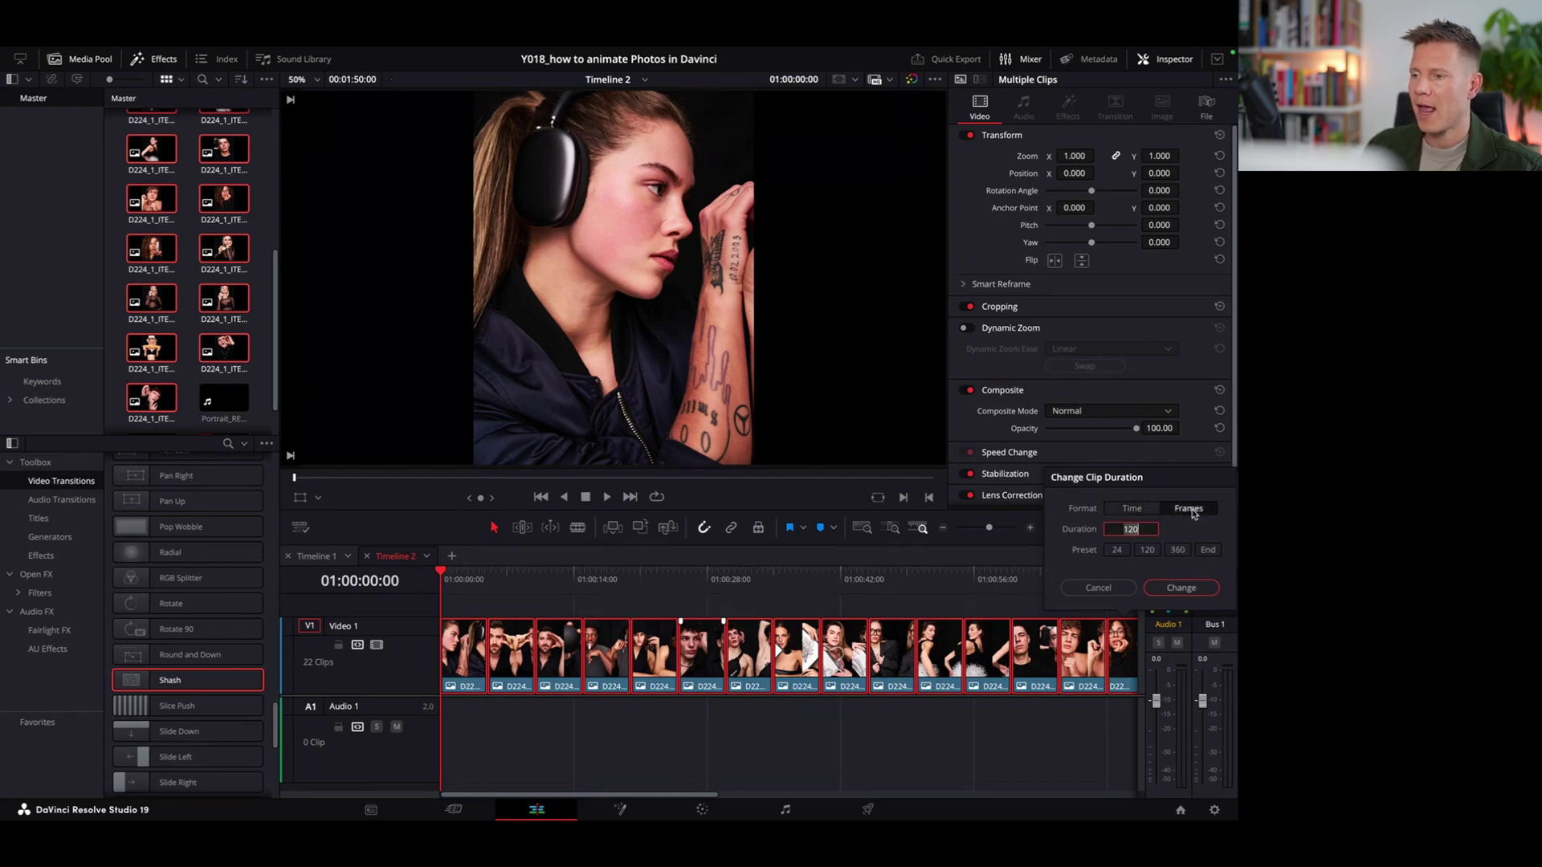
{"action": "left_click", "coordinate": [1117, 551]}
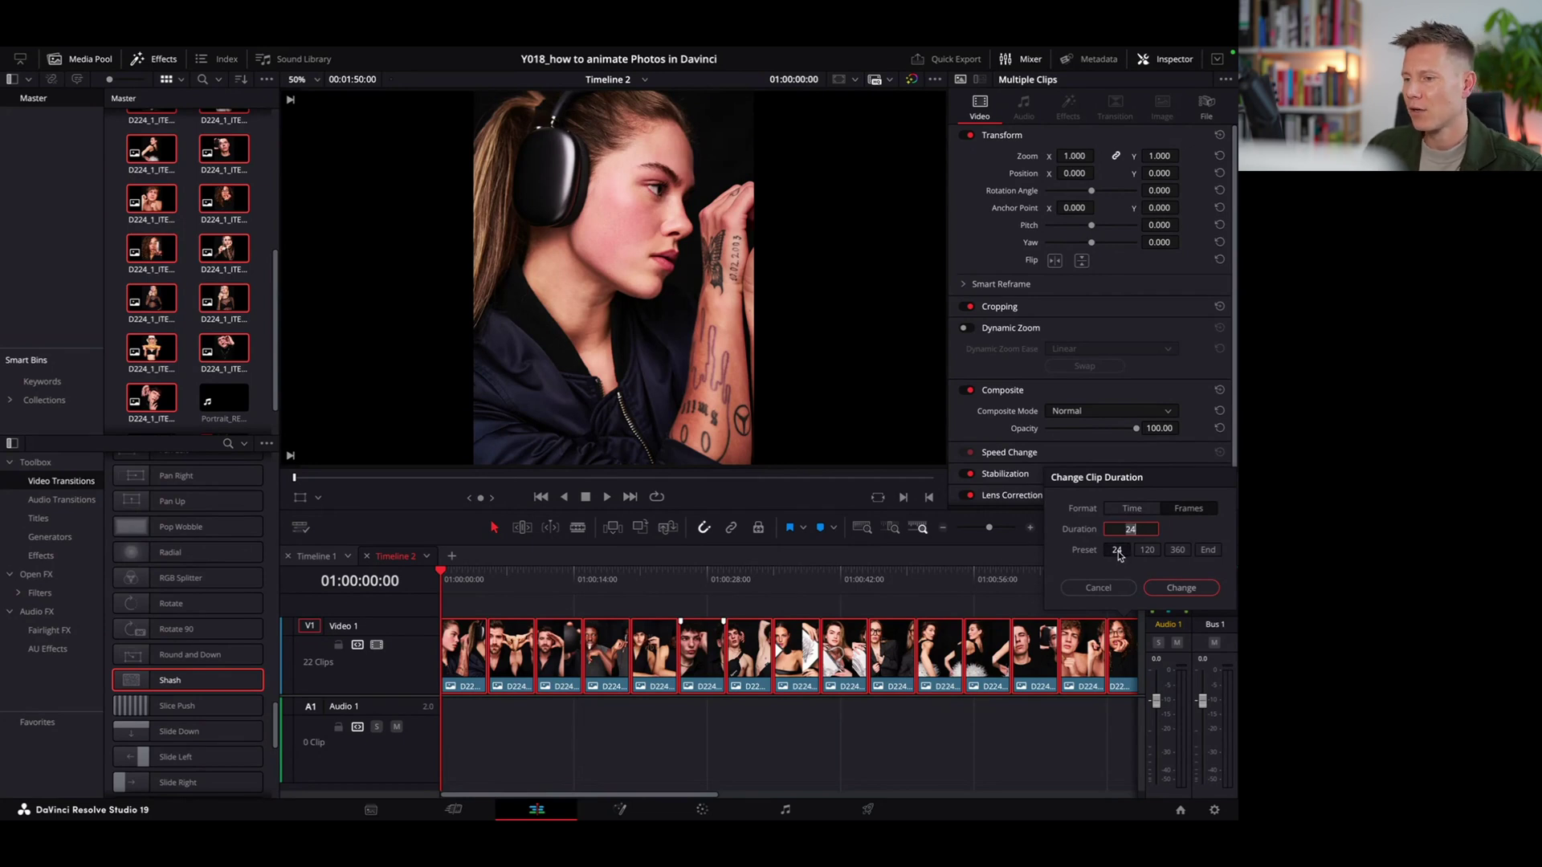
{"action": "left_click", "coordinate": [1181, 588]}
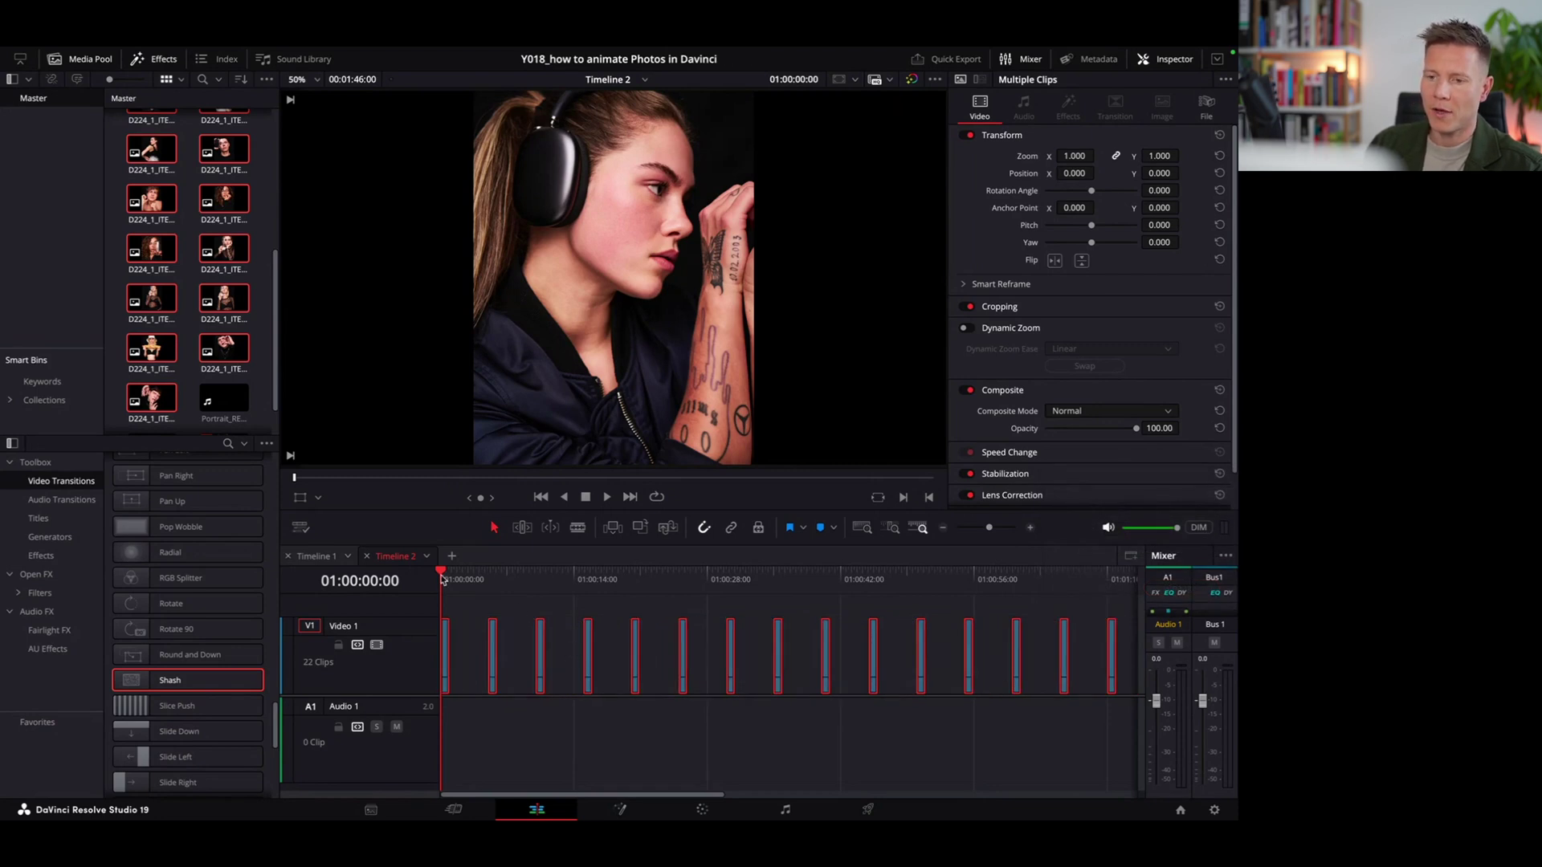
Delete the empty gap between the first and second clips on Video 1.
{"action": "left_click", "coordinate": [466, 655]}
{"action": "left_click", "coordinate": [514, 652]}
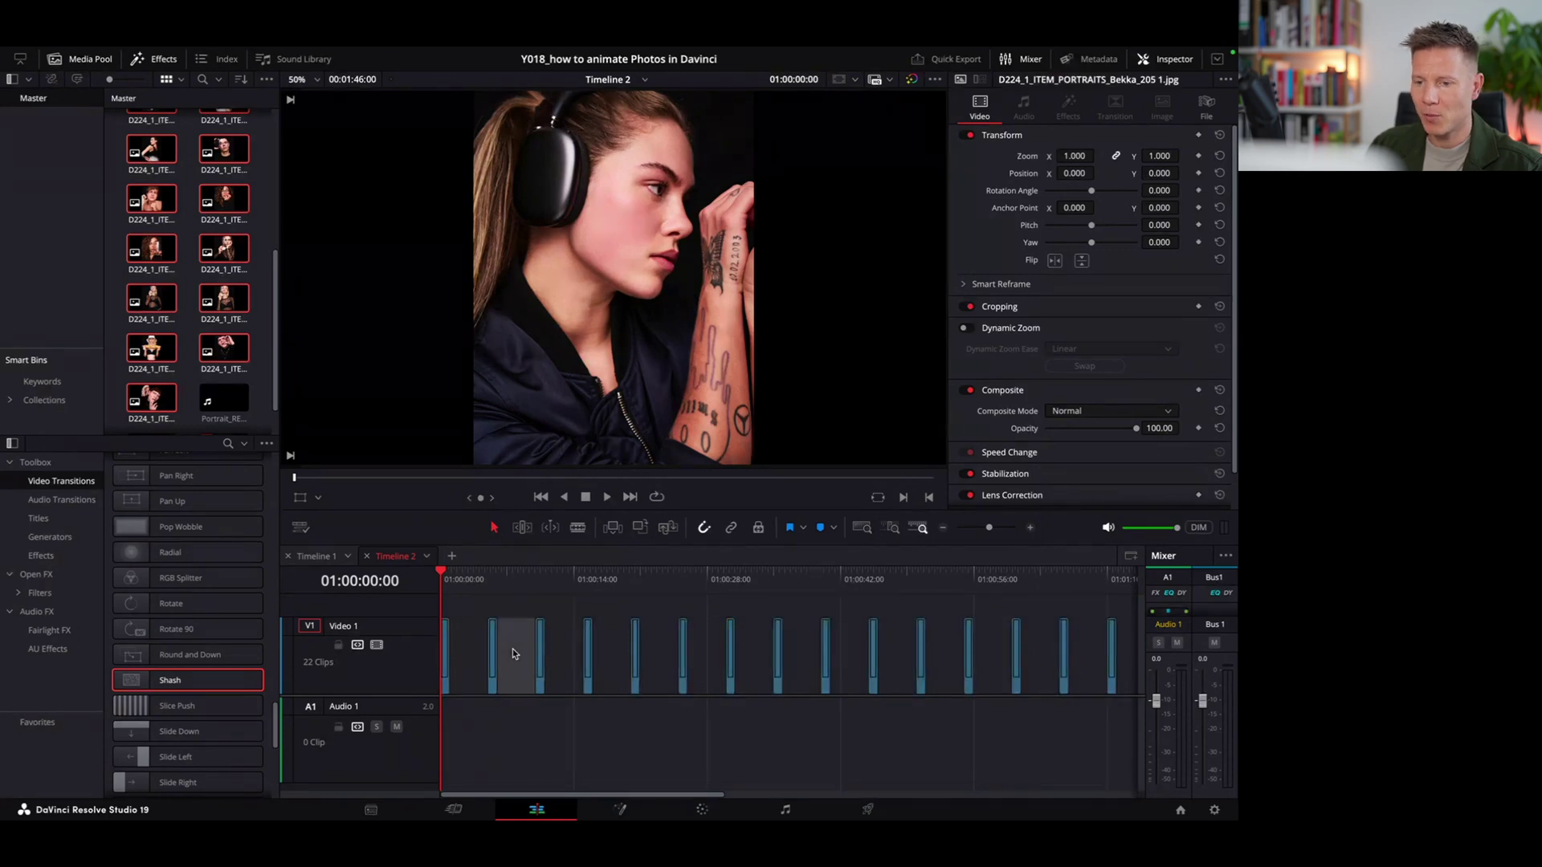
{"action": "left_click", "coordinate": [562, 649]}
{"action": "left_click", "coordinate": [465, 651]}
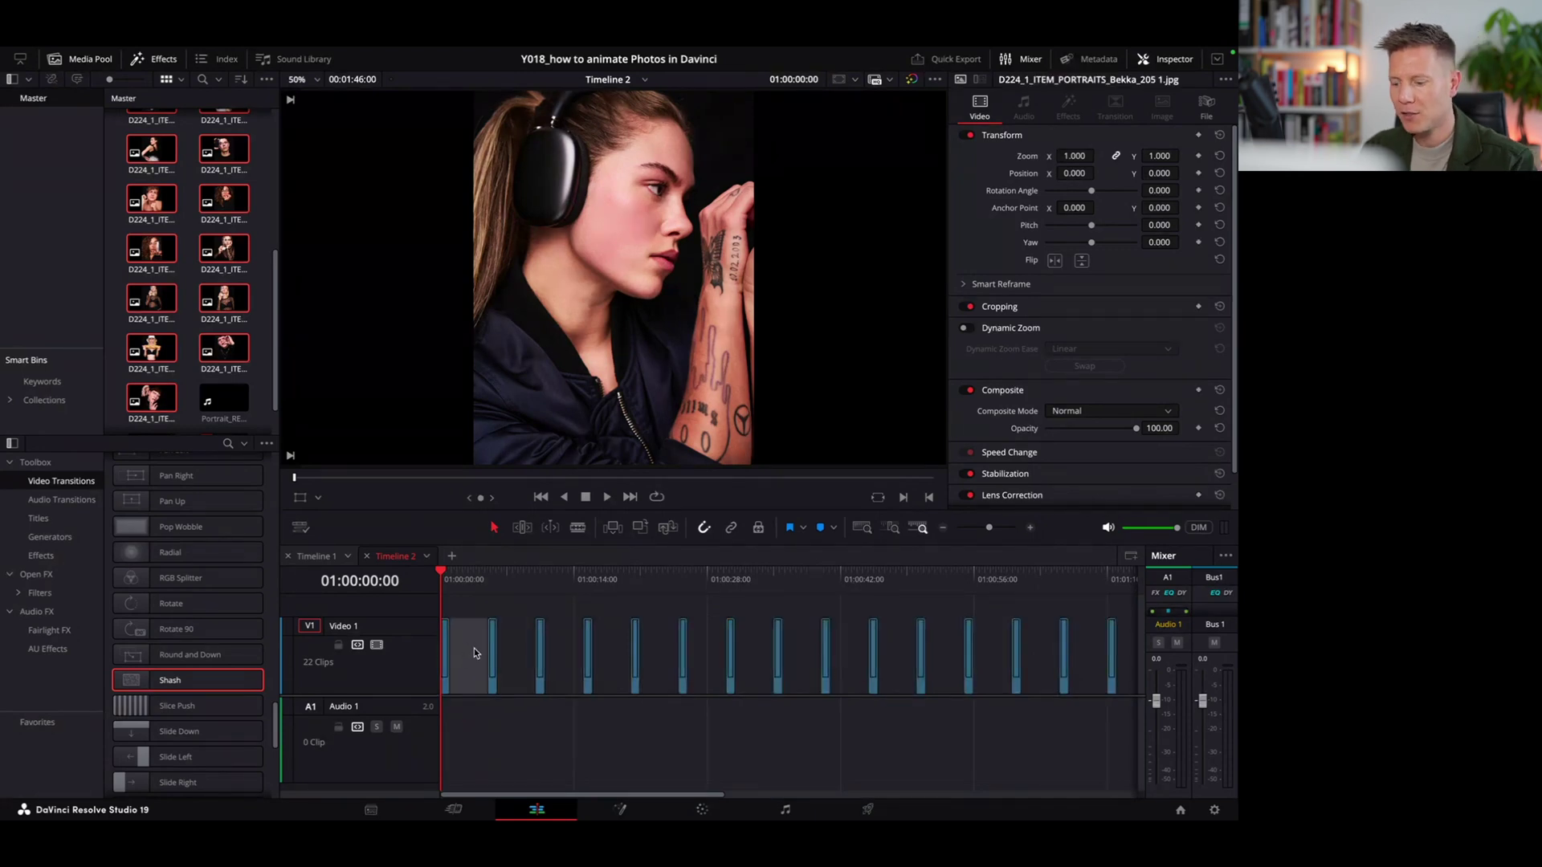
{"action": "key", "text": "BackSpace"}
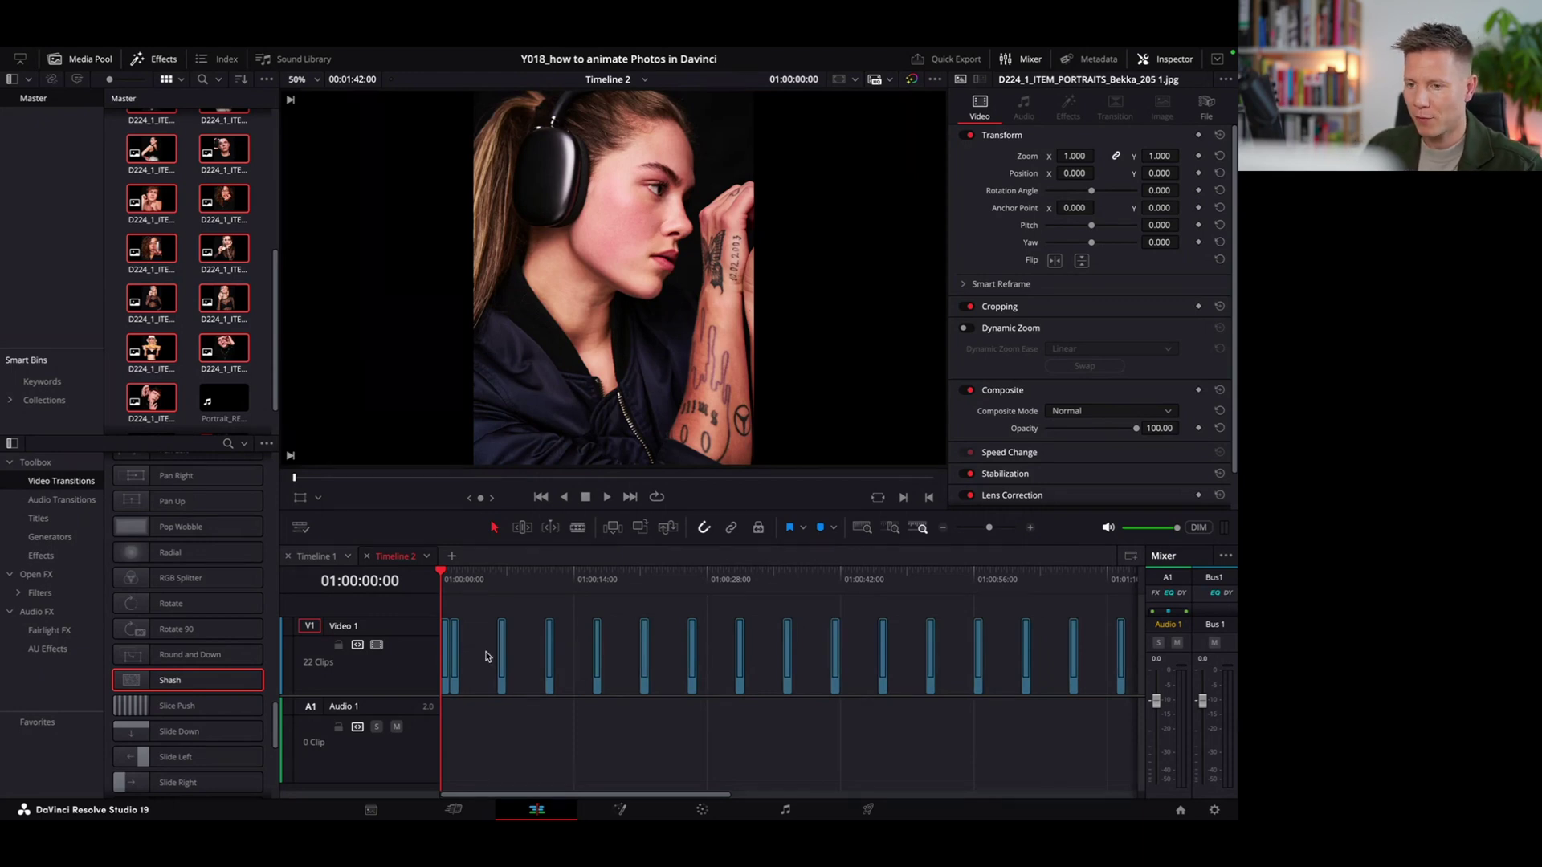
Remove all remaining gaps between the clips on Video 1 with Delete Gaps.
{"action": "left_click_drag", "start_coordinate": [987, 526], "coordinate": [985, 529]}
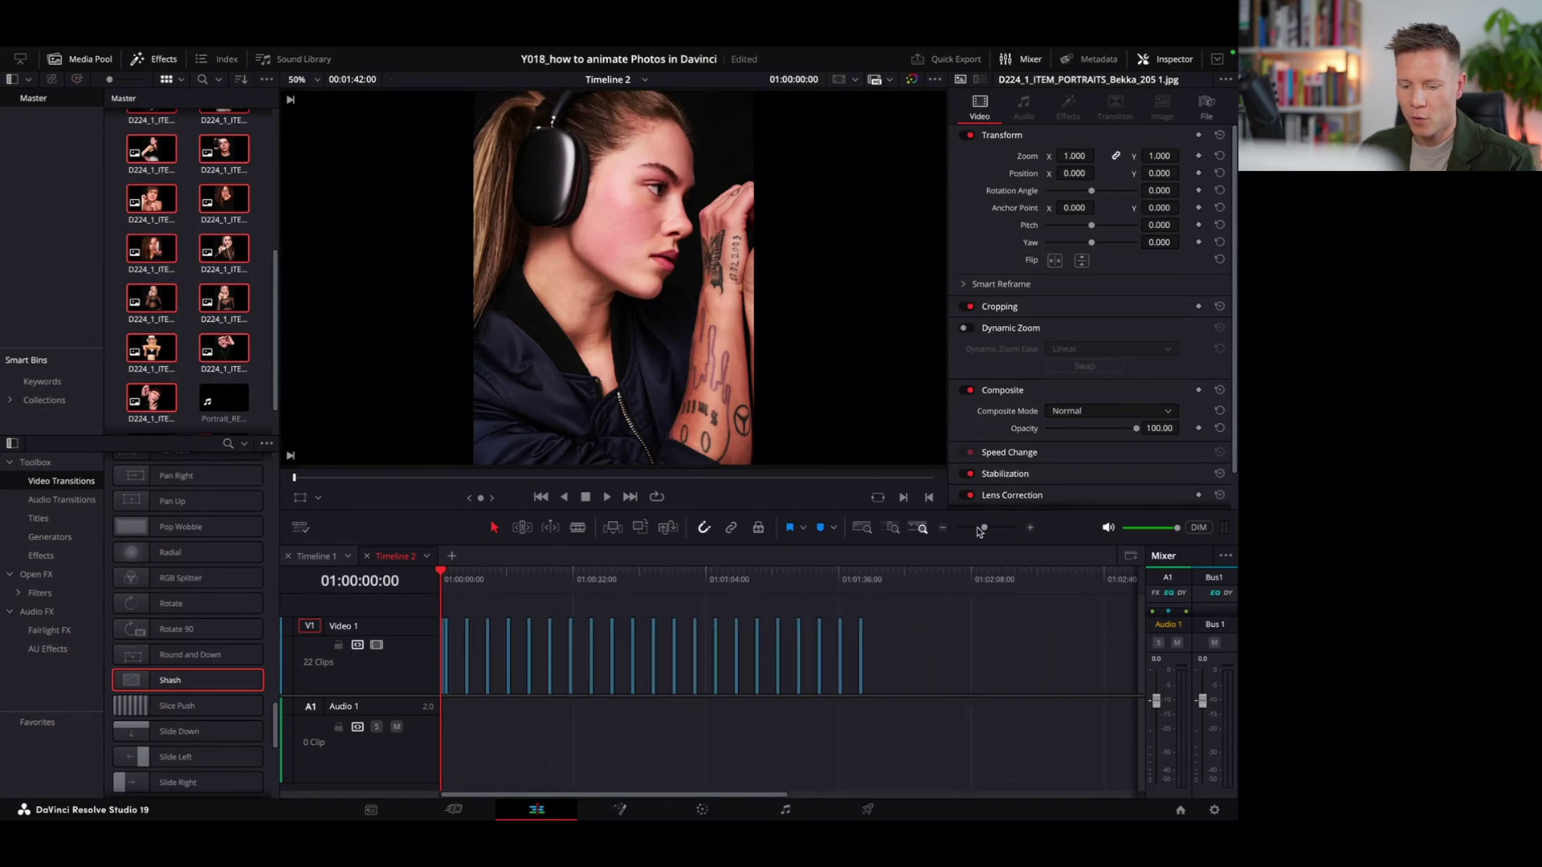
{"action": "key", "text": "ctrl+a"}
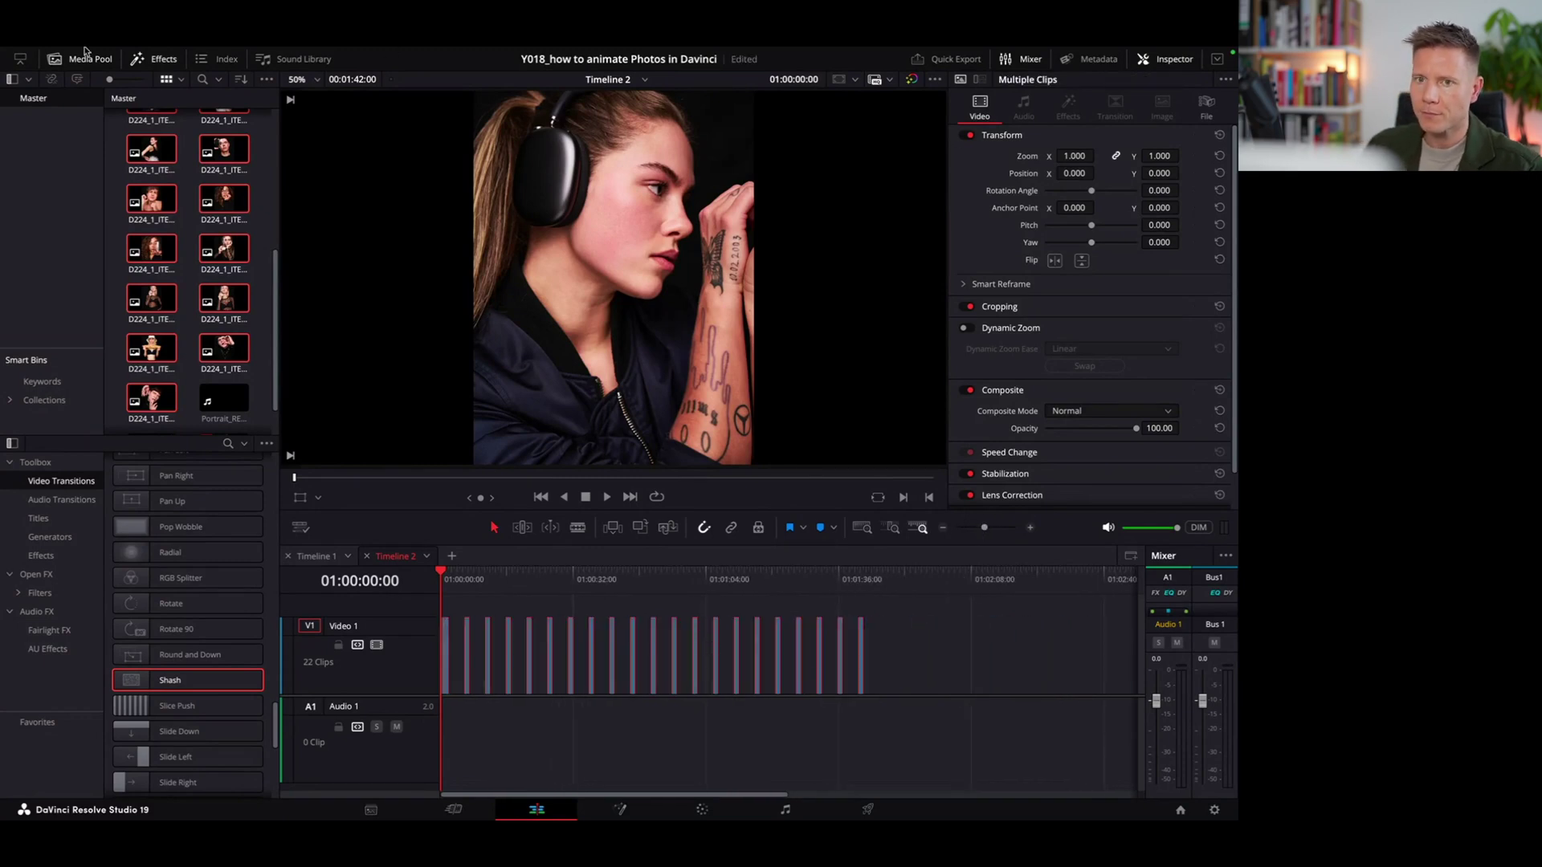
{"action": "mouse_move", "coordinate": [93, 50]}
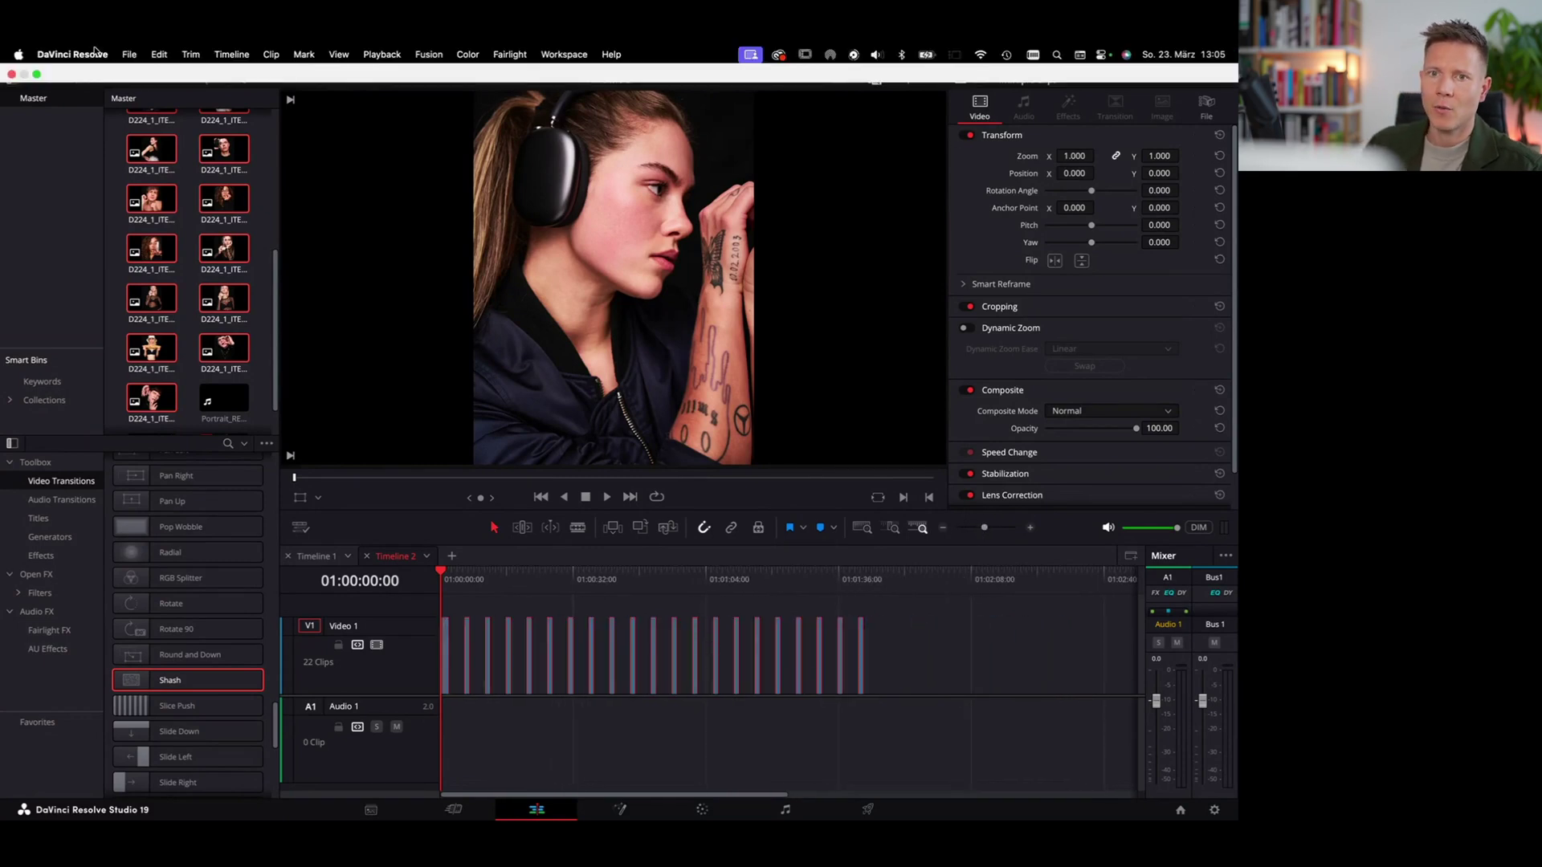
{"action": "left_click", "coordinate": [160, 55]}
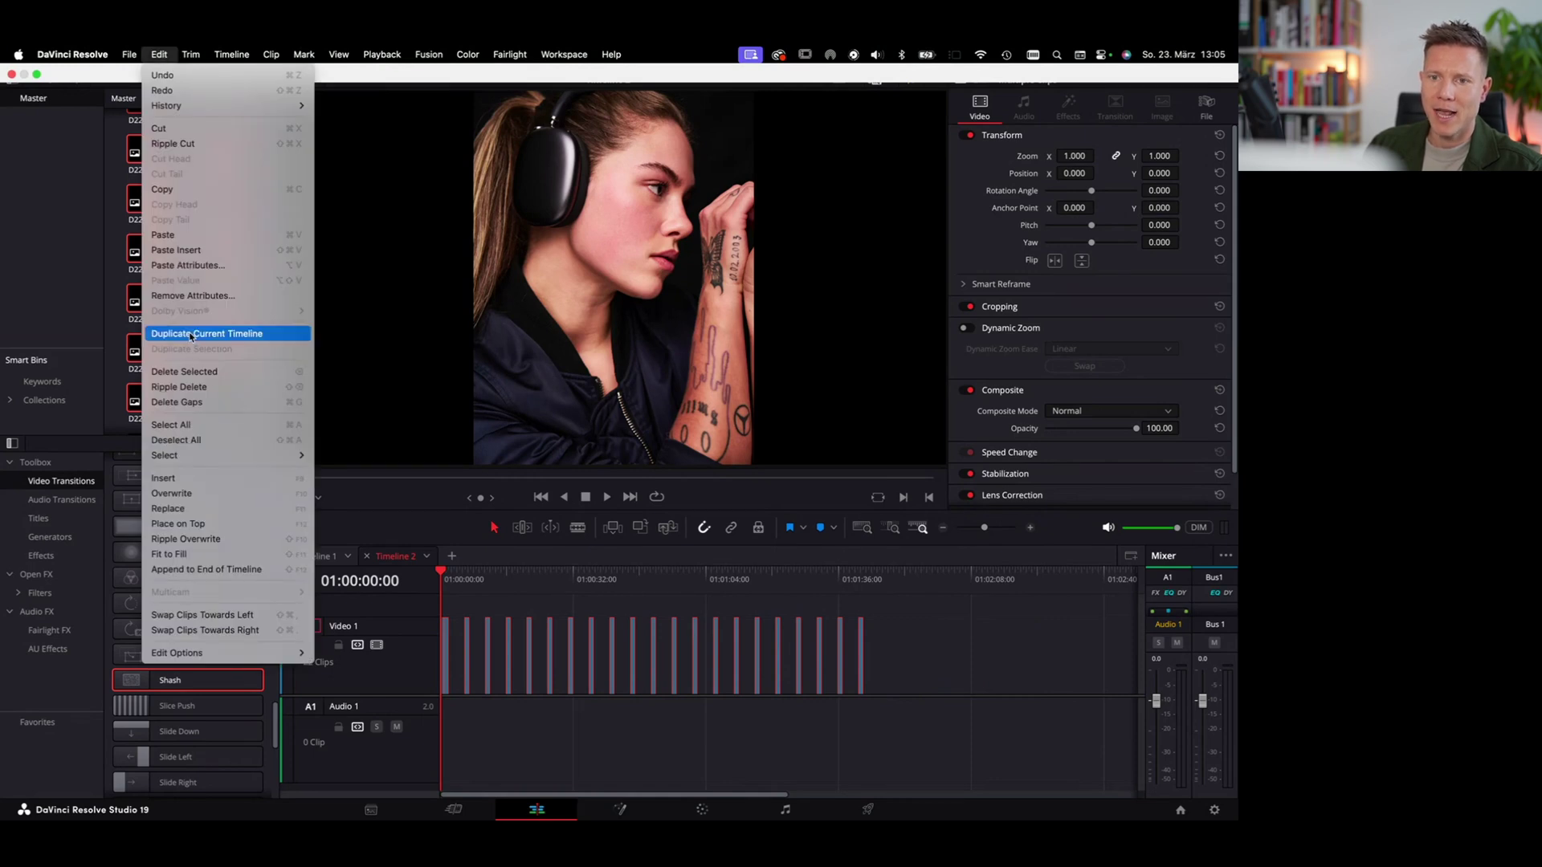
{"action": "left_click", "coordinate": [196, 408]}
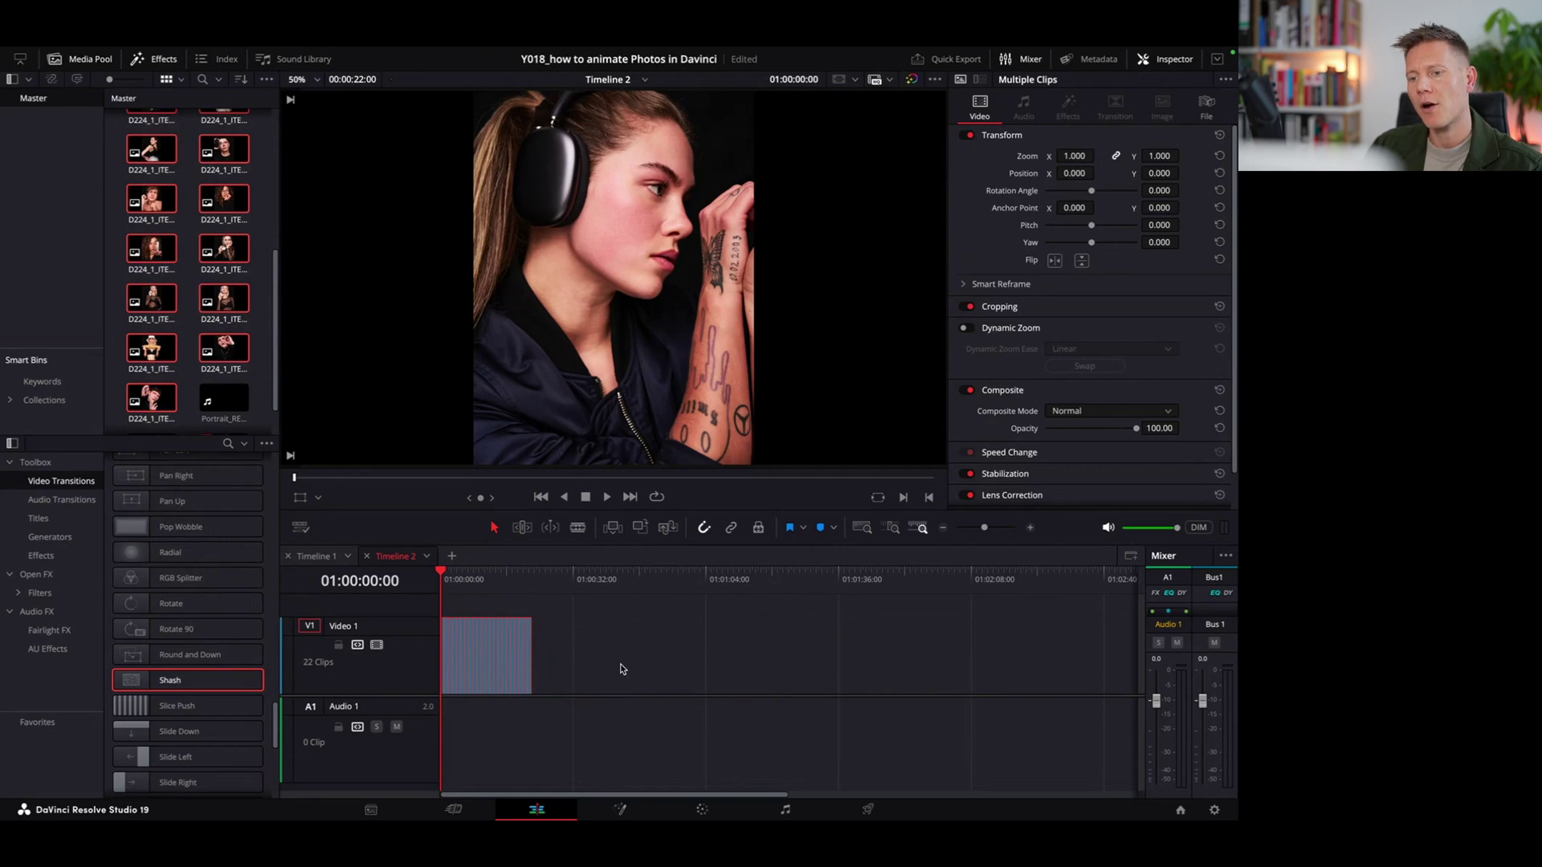
Play the sequence of one-second photo clips from the beginning to check its pacing, and return the playhead to the start.
{"action": "left_click_drag", "start_coordinate": [985, 528], "coordinate": [994, 530]}
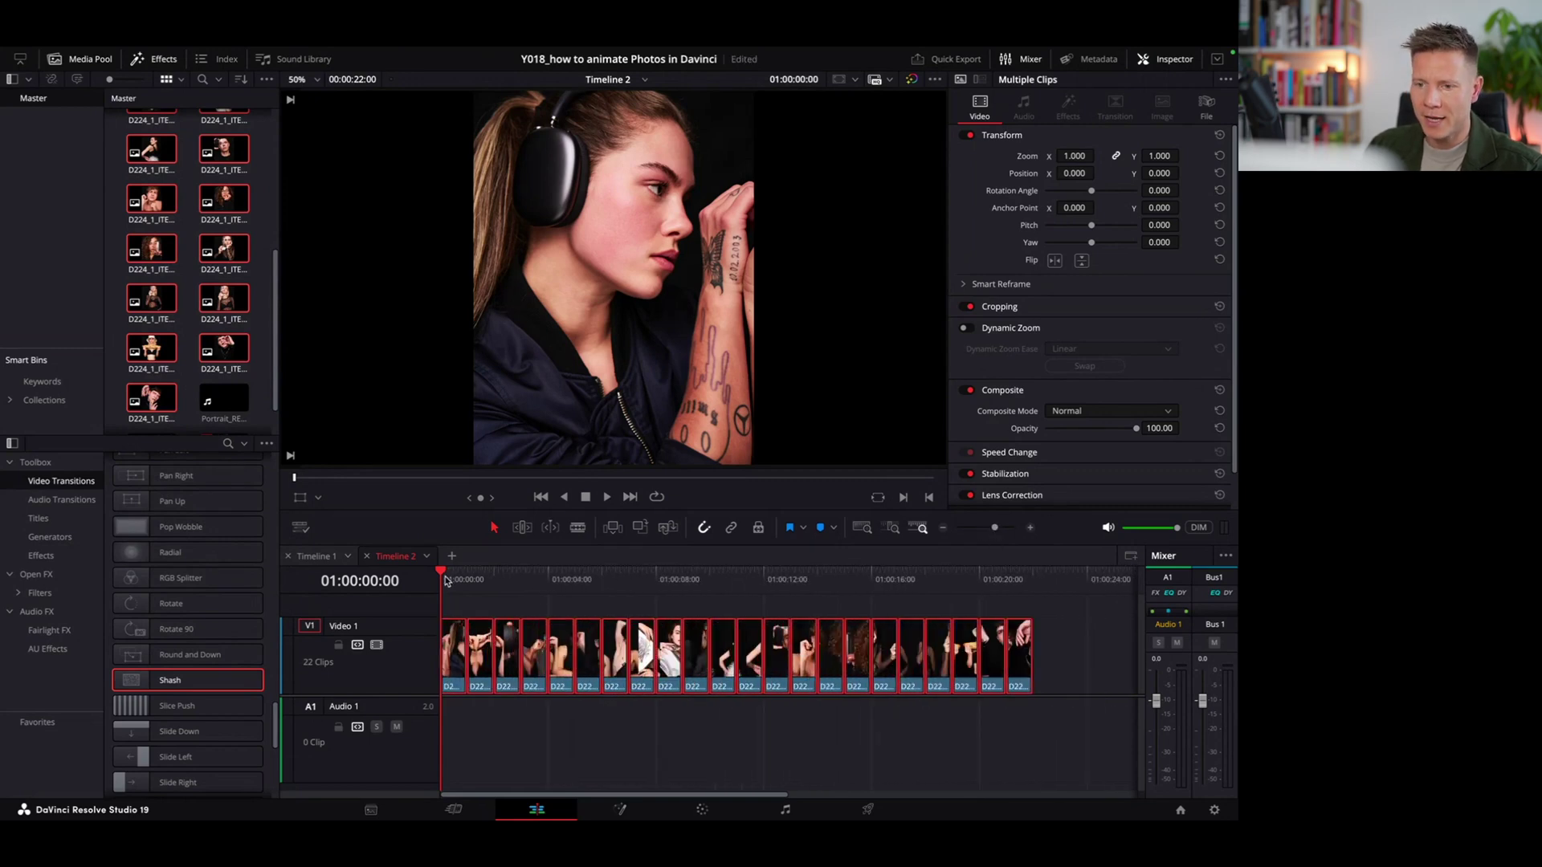
{"action": "key", "text": "space"}
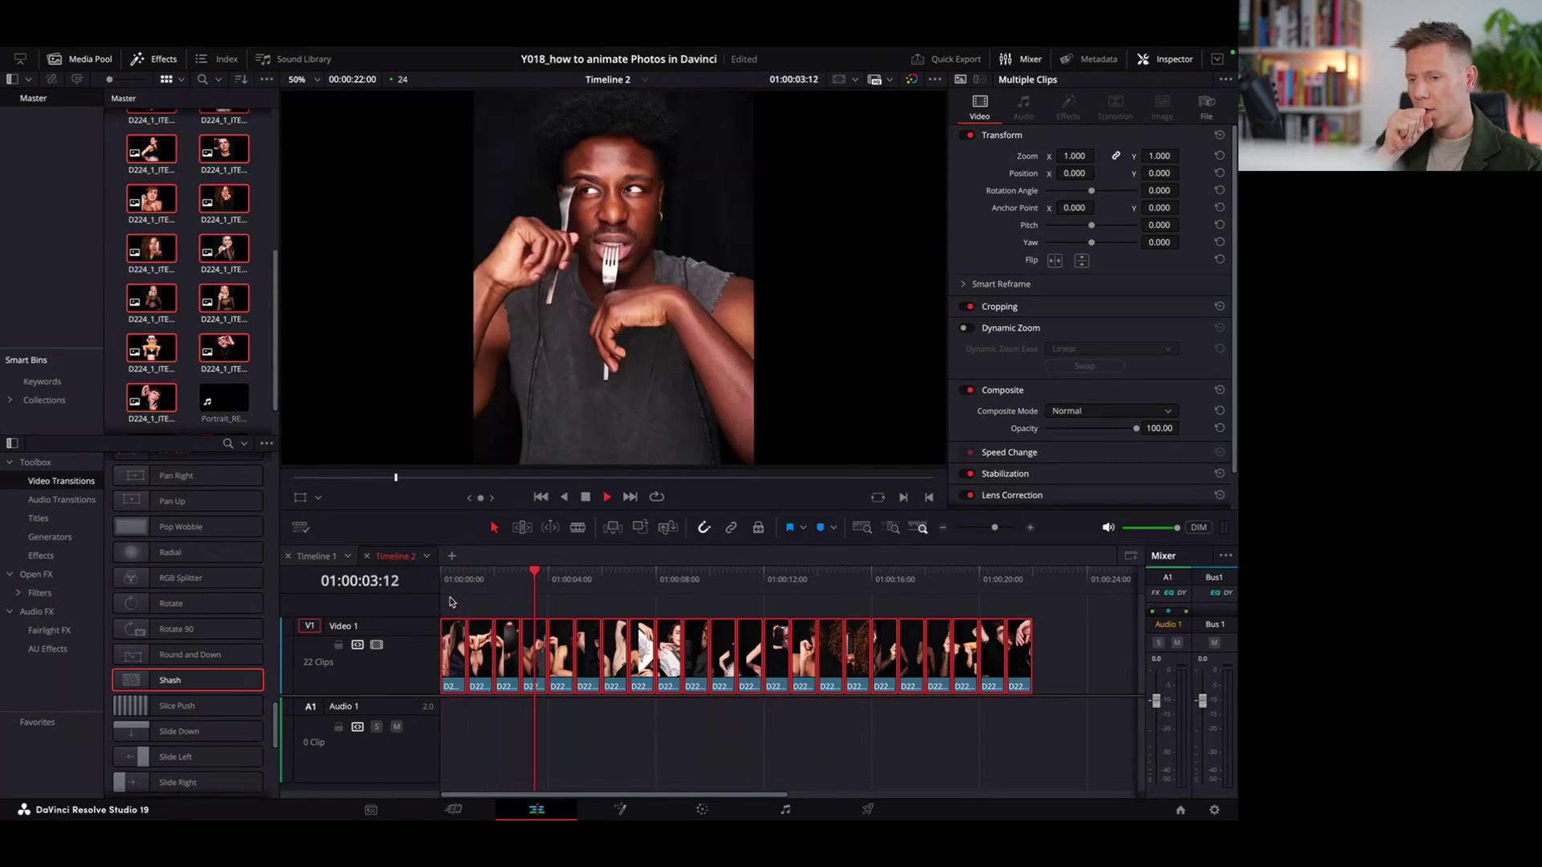
{"action": "key", "text": "space"}
{"action": "key", "text": "Home"}
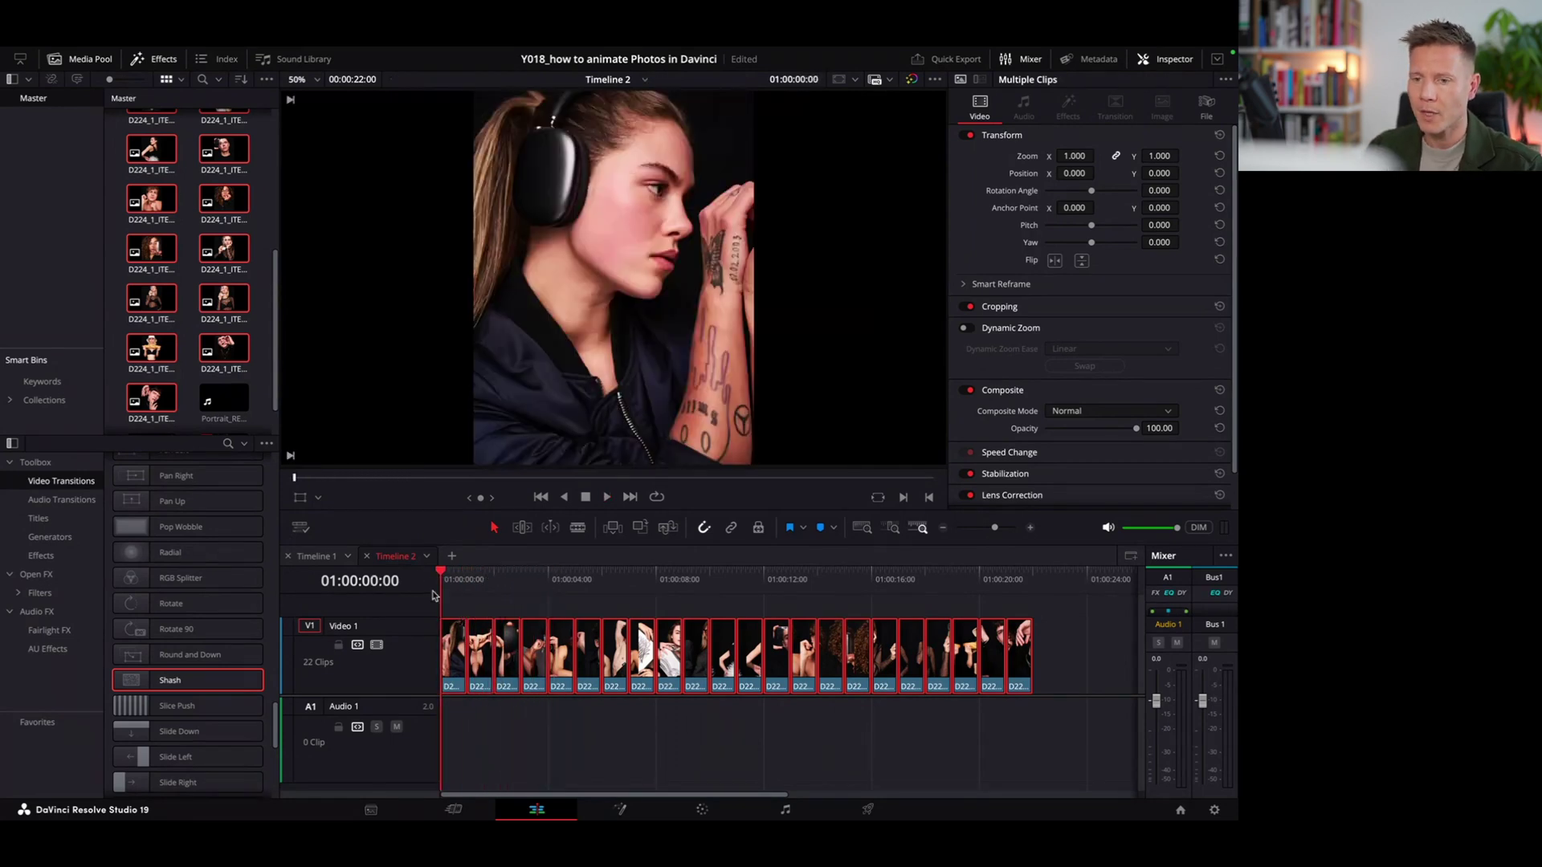
{"action": "left_click", "coordinate": [586, 744]}
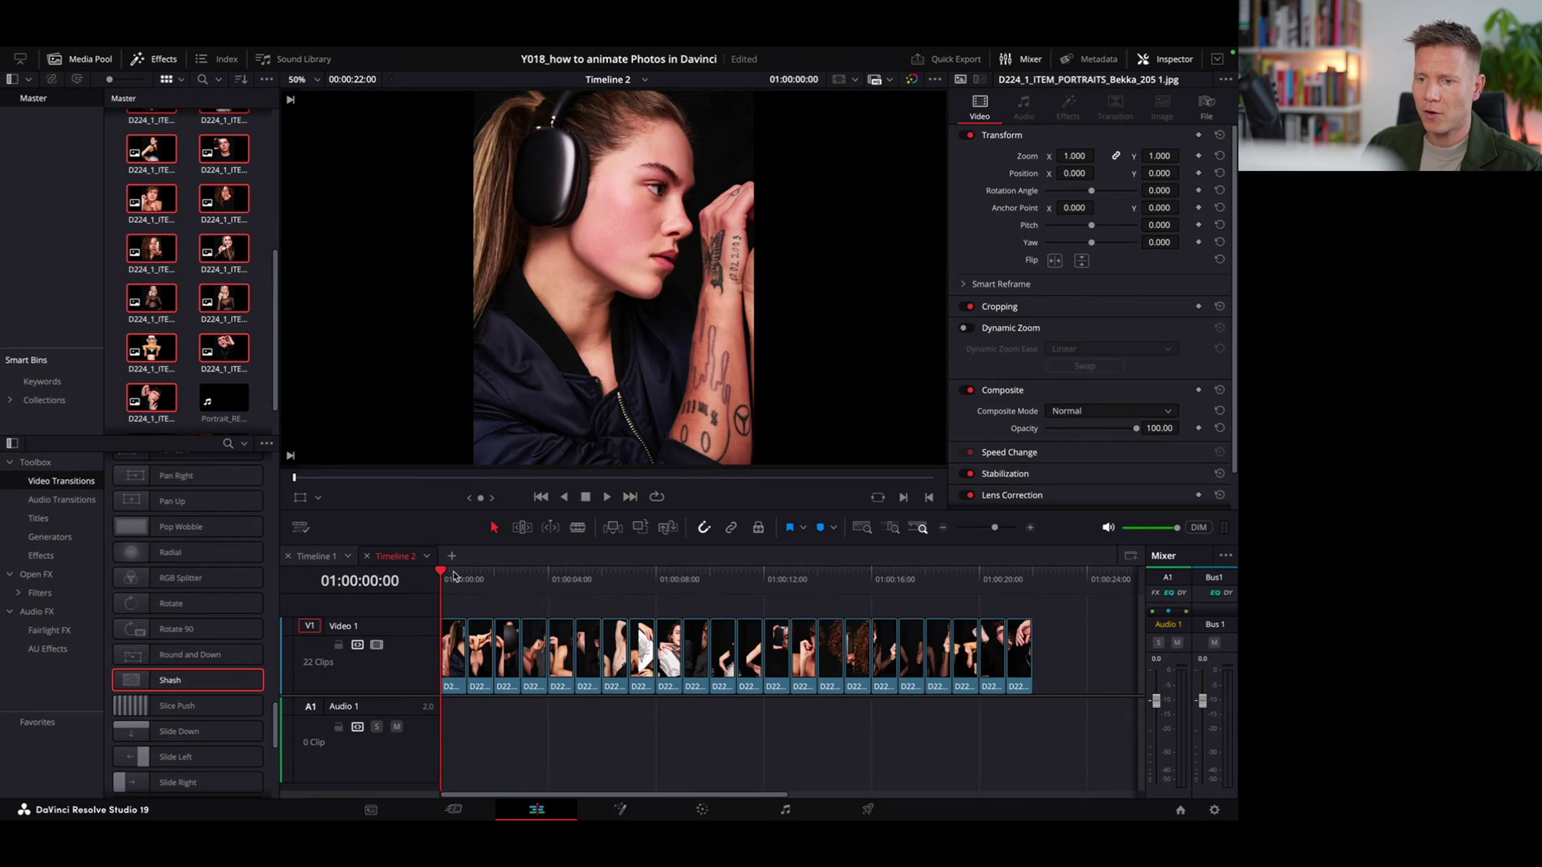
{"action": "left_click_drag", "start_coordinate": [459, 585], "coordinate": [432, 587]}
{"action": "key", "text": "space"}
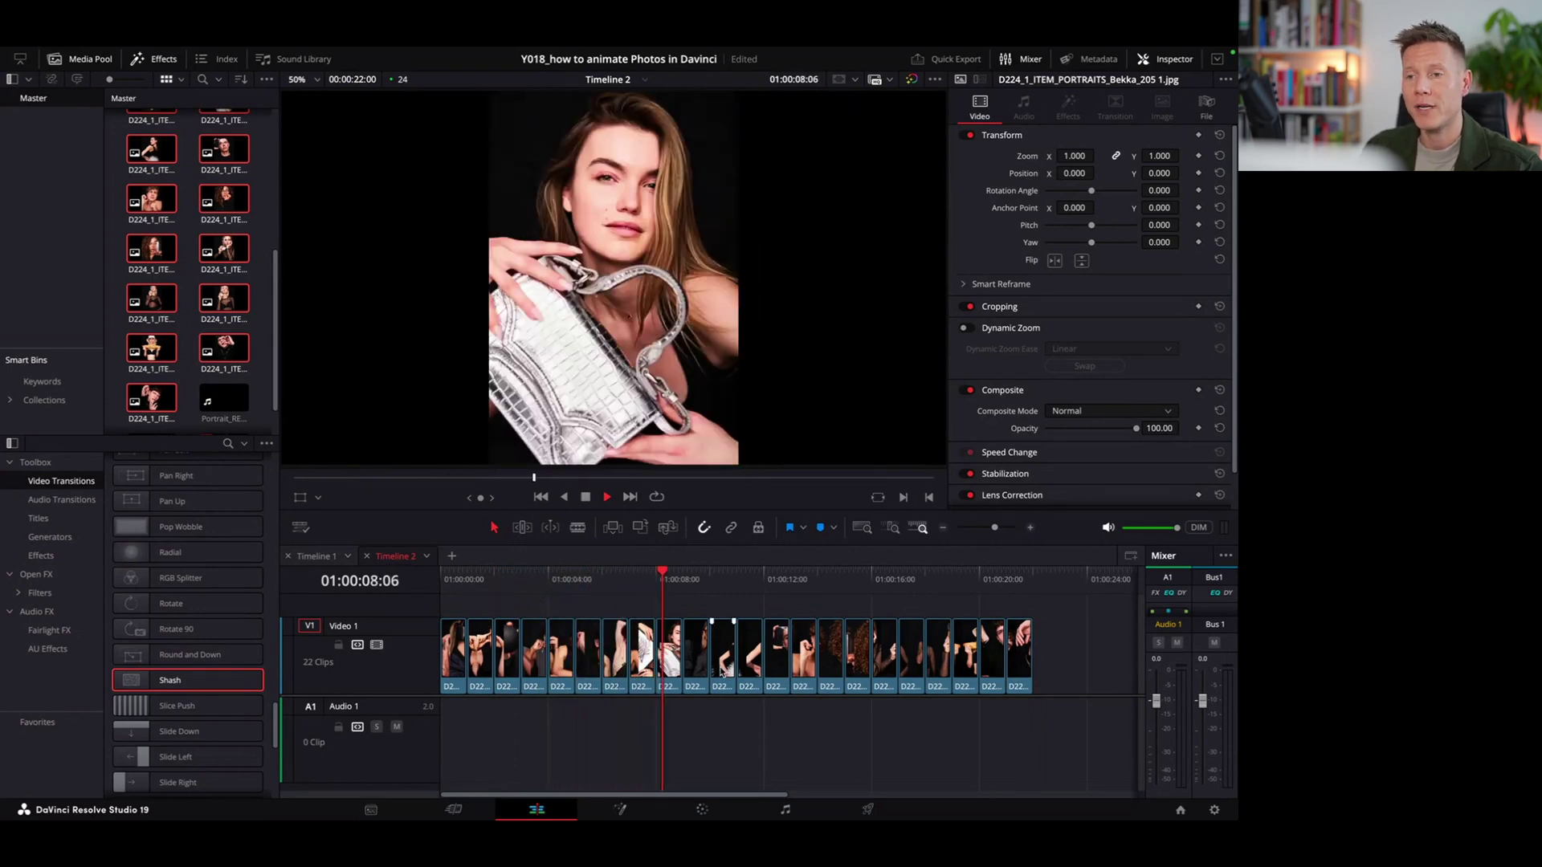
{"action": "key", "text": "space"}
{"action": "left_click_drag", "start_coordinate": [472, 583], "coordinate": [423, 578]}
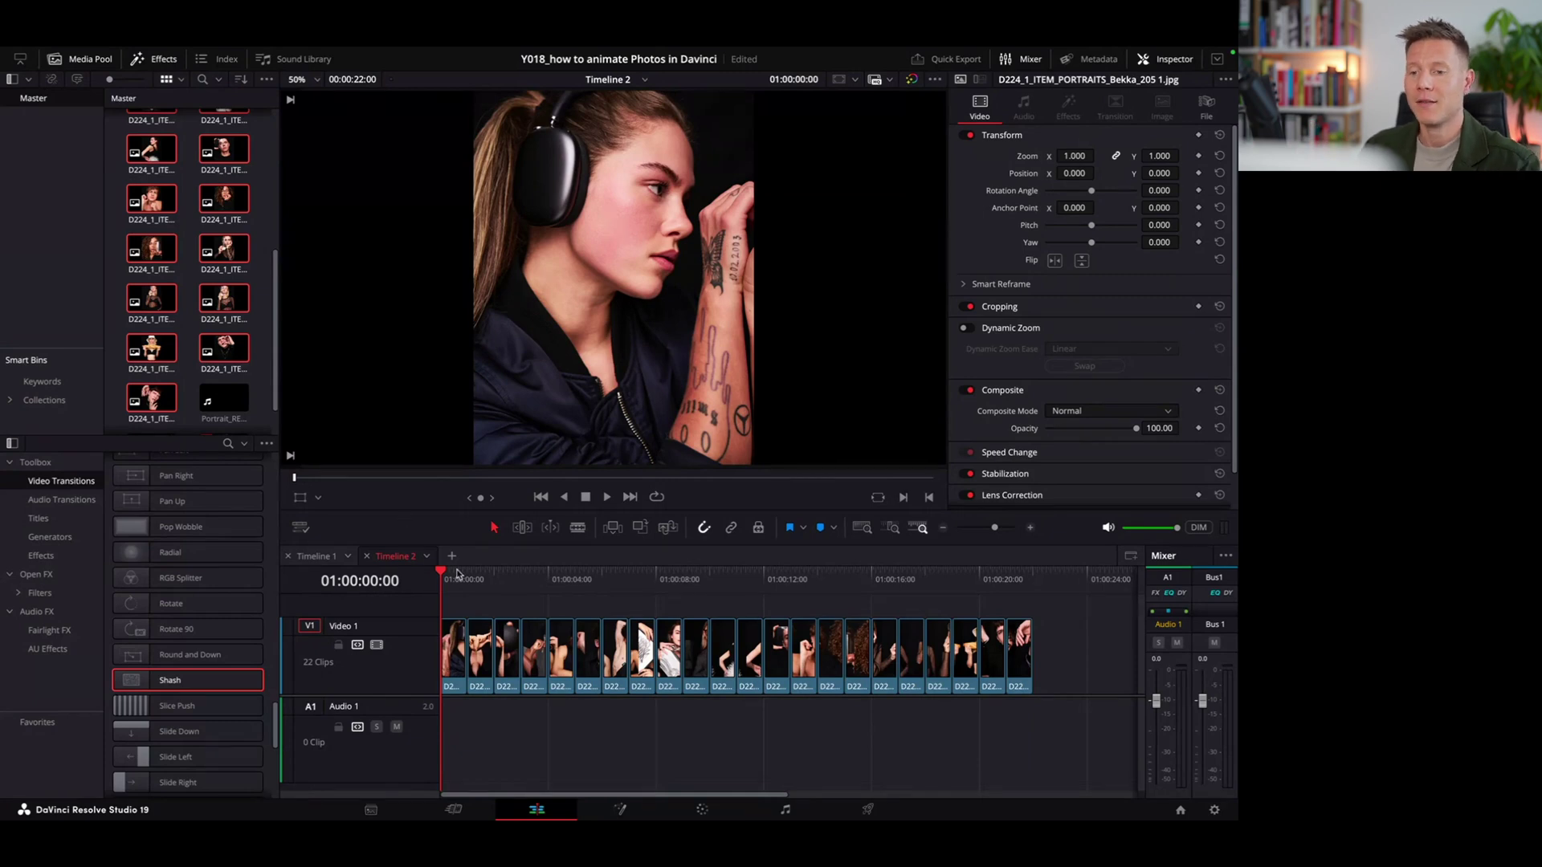
Enable Dynamic Zoom on the first photo clip and preview its movement from the start of the timeline.
{"action": "left_click", "coordinate": [450, 577]}
{"action": "left_click_drag", "start_coordinate": [464, 582], "coordinate": [441, 578]}
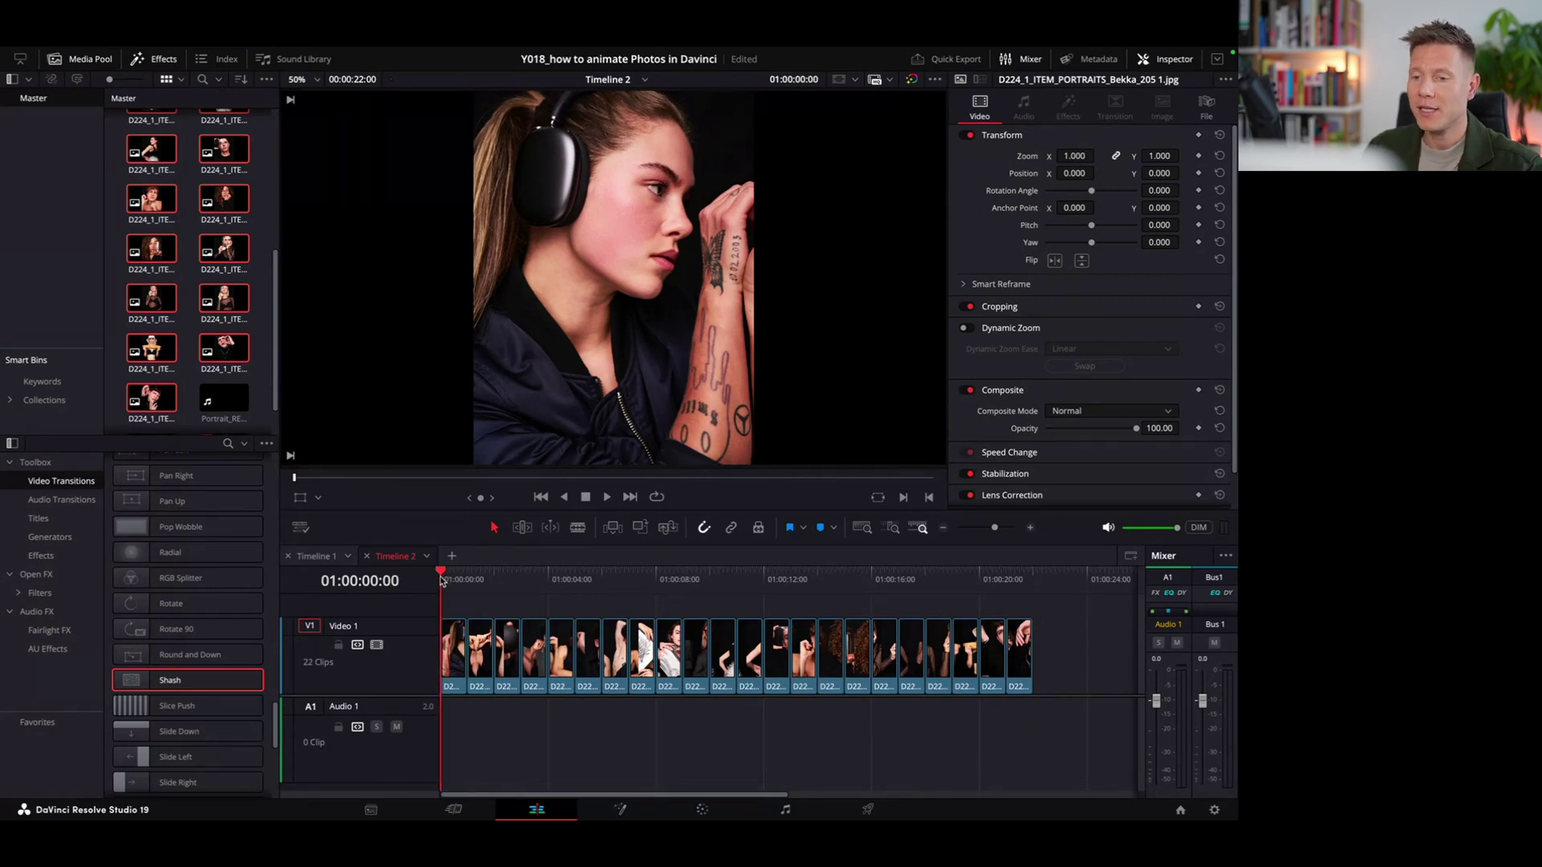
{"action": "left_click", "coordinate": [450, 643]}
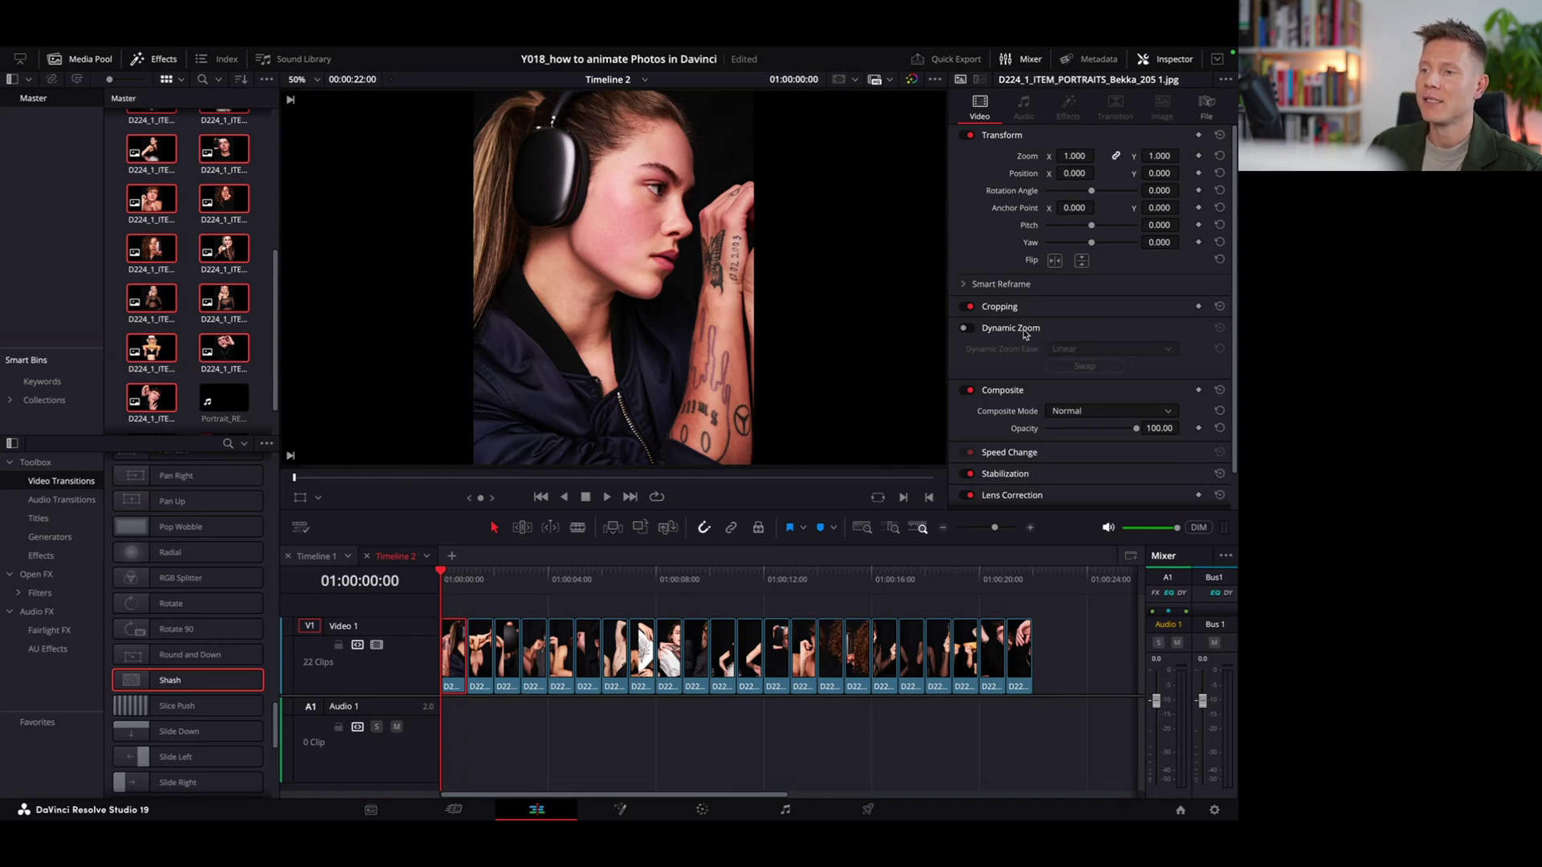
{"action": "left_click", "coordinate": [966, 330]}
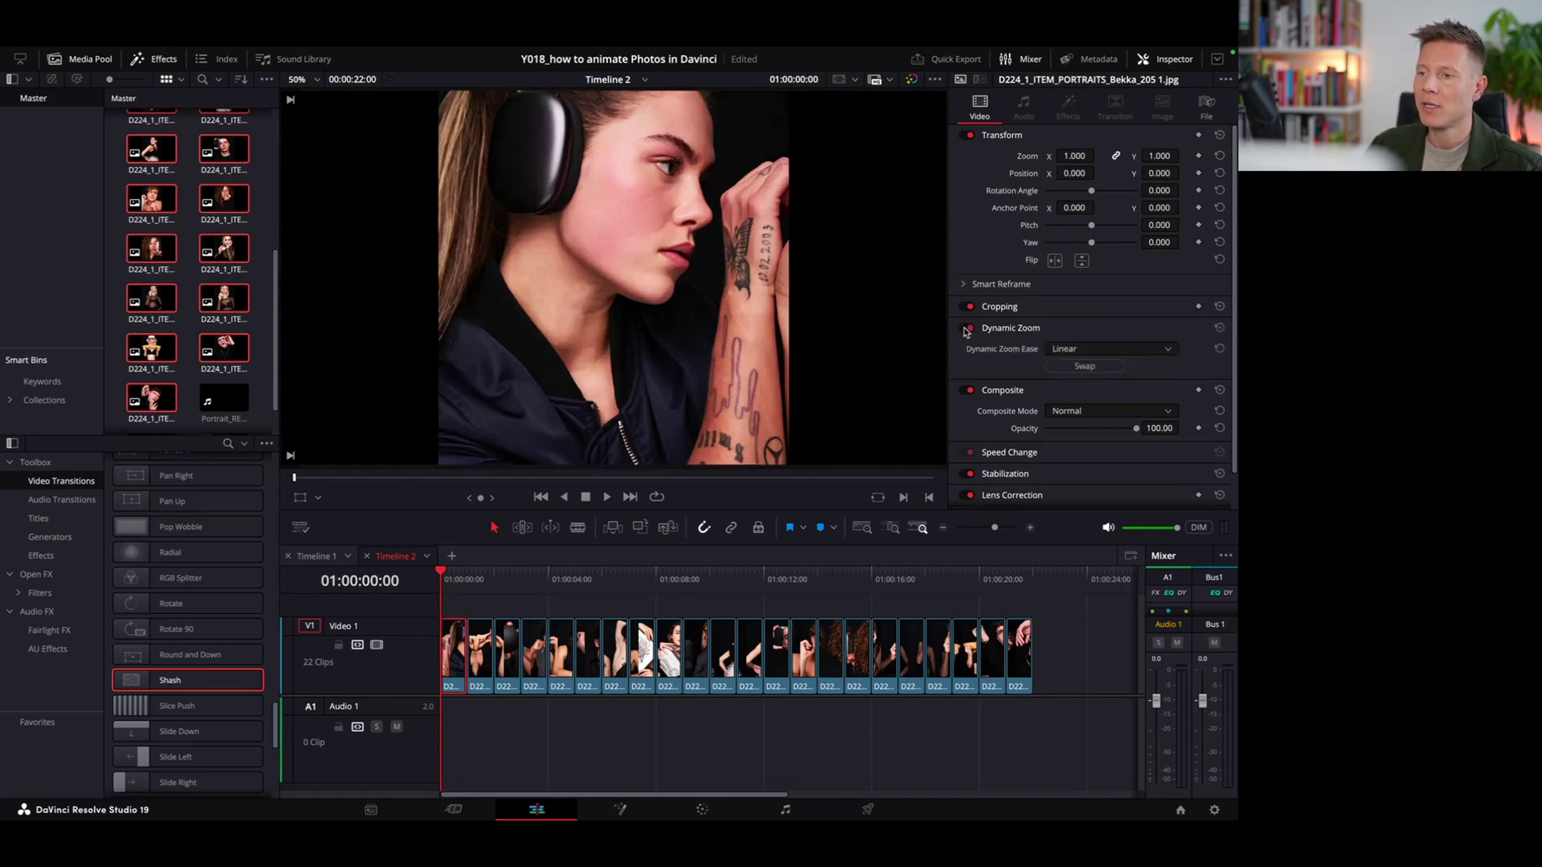
{"action": "left_click", "coordinate": [1093, 366]}
{"action": "key", "text": "space"}
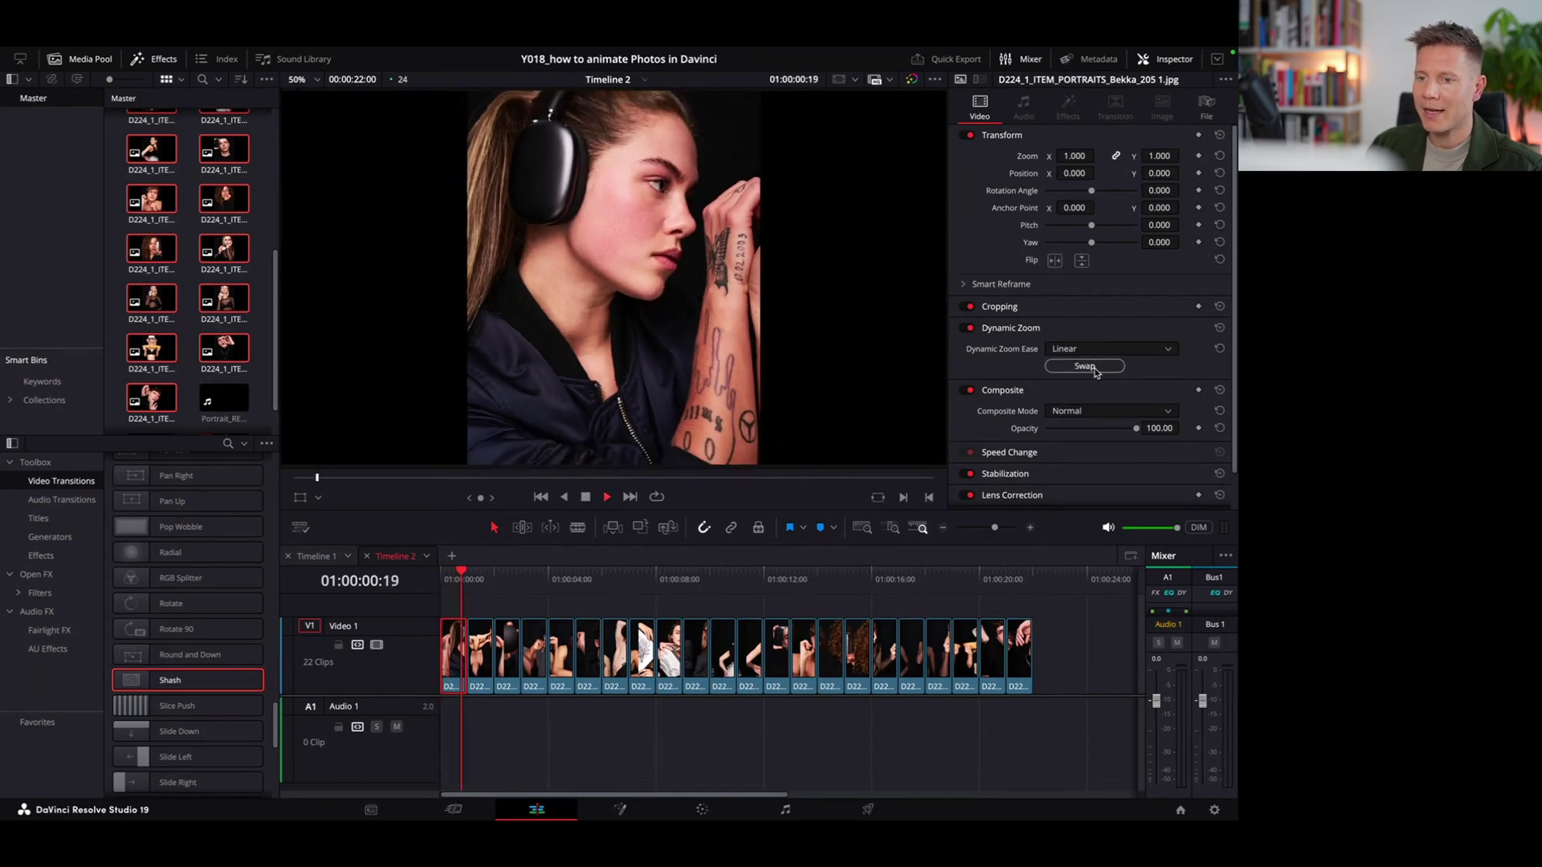
{"action": "key", "text": "space"}
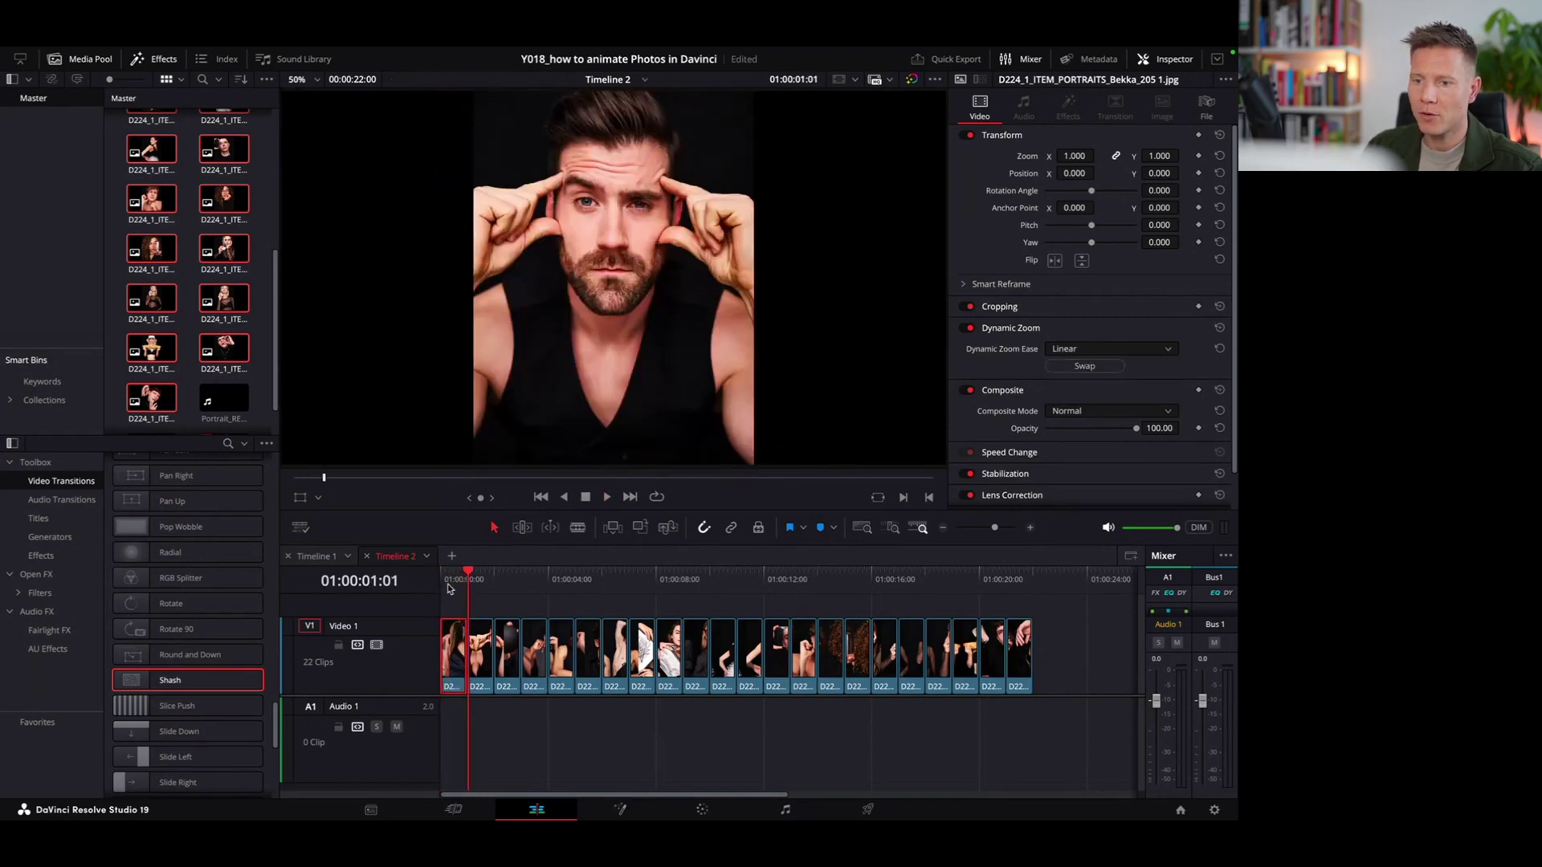
Swap the first clip's Dynamic Zoom direction so it zooms in, and preview the movement.
{"action": "left_click", "coordinate": [447, 584]}
{"action": "left_click", "coordinate": [1081, 367]}
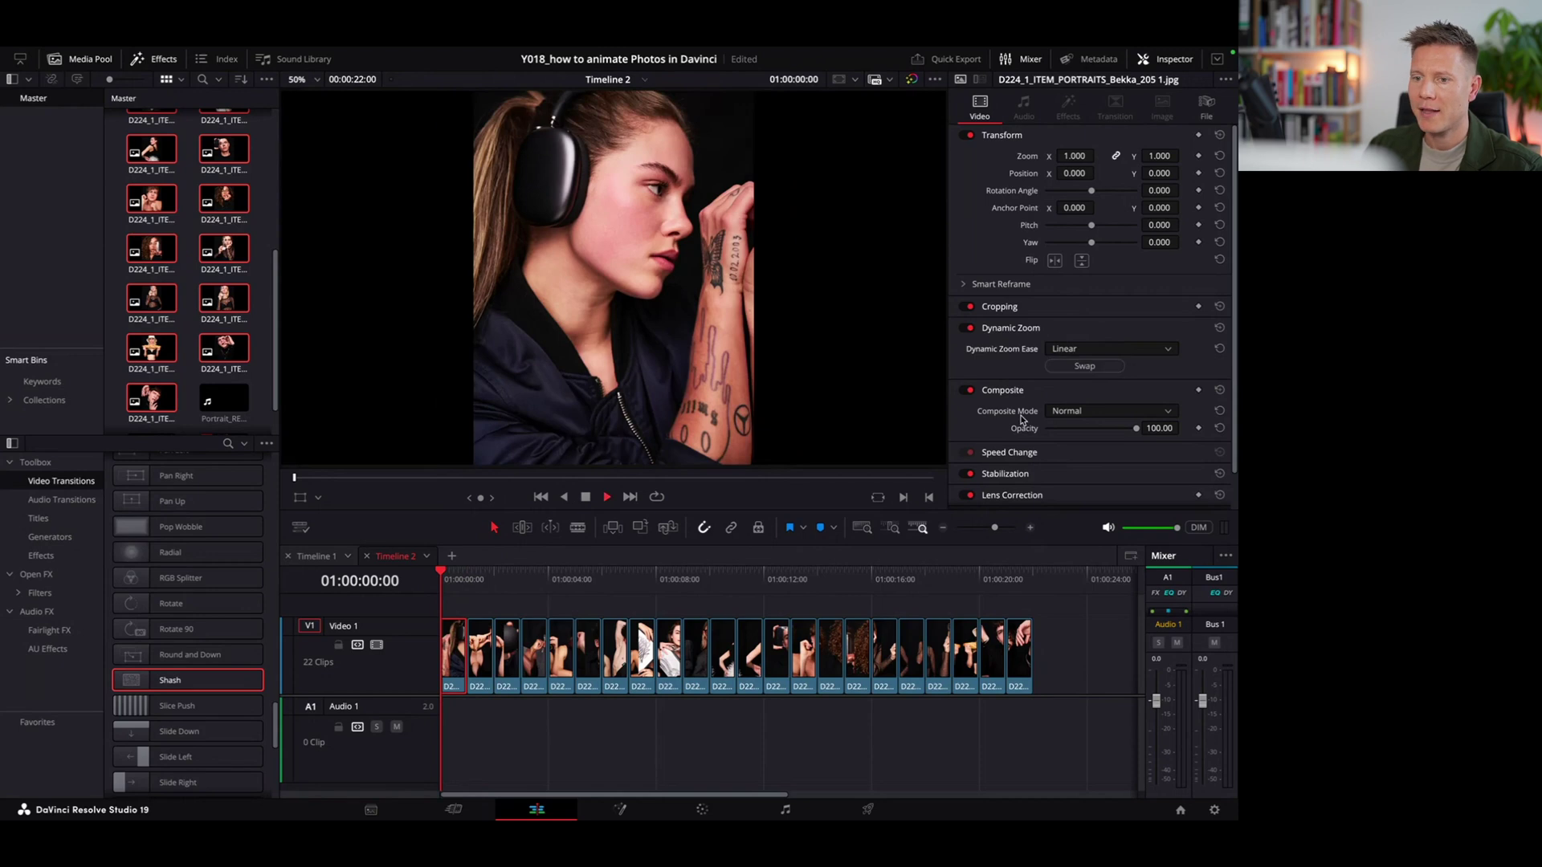
{"action": "key", "text": "space"}
Set the first clip's Dynamic Zoom Ease to Ease In, preview it, and return the playhead to the start.
{"action": "left_click", "coordinate": [1128, 347]}
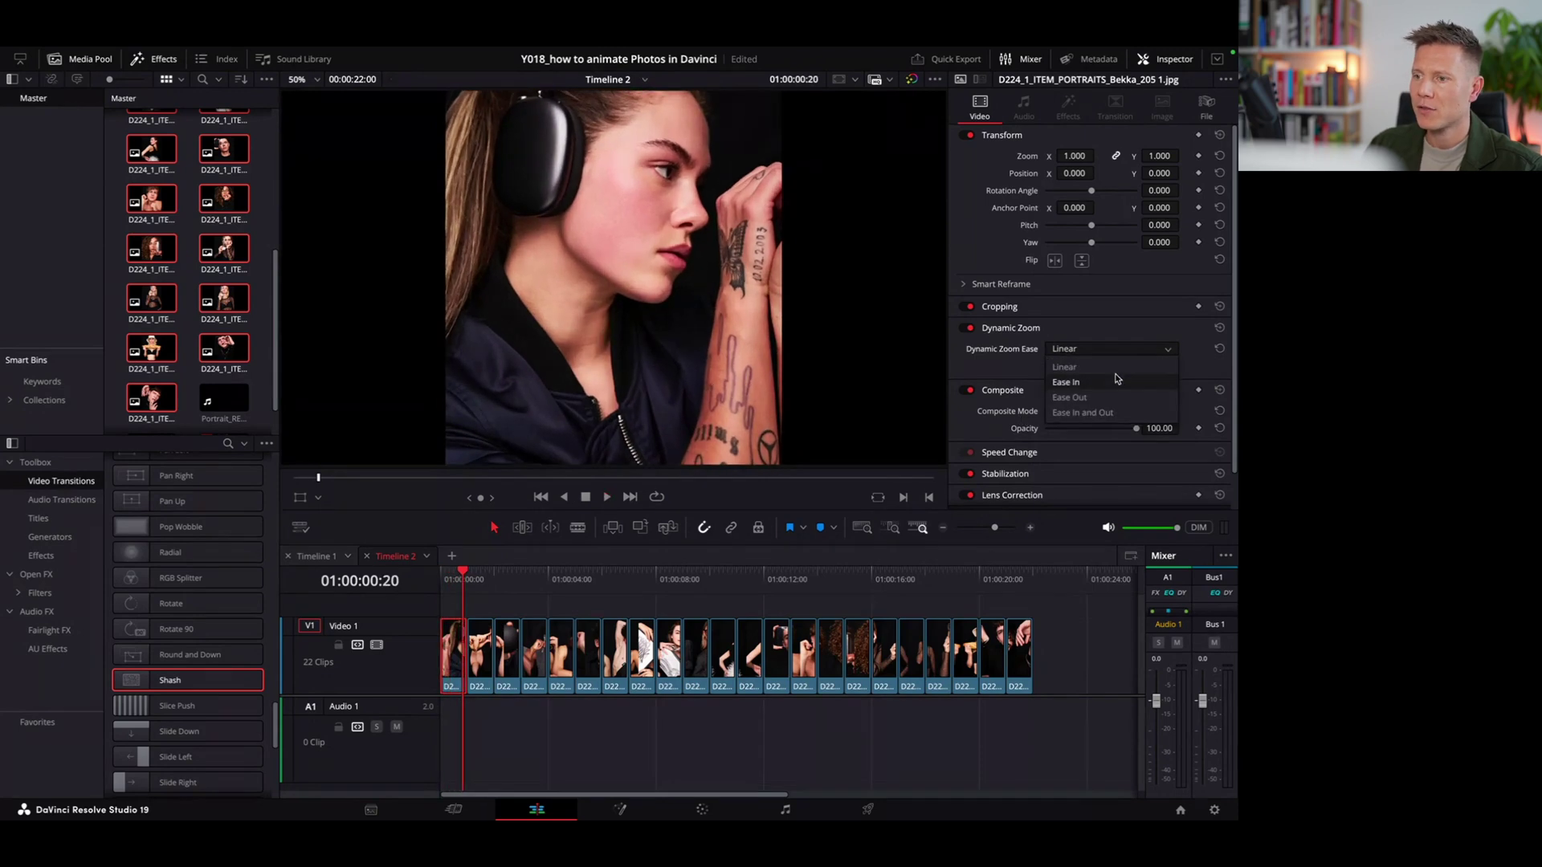
{"action": "left_click", "coordinate": [1113, 380]}
{"action": "left_click", "coordinate": [447, 583]}
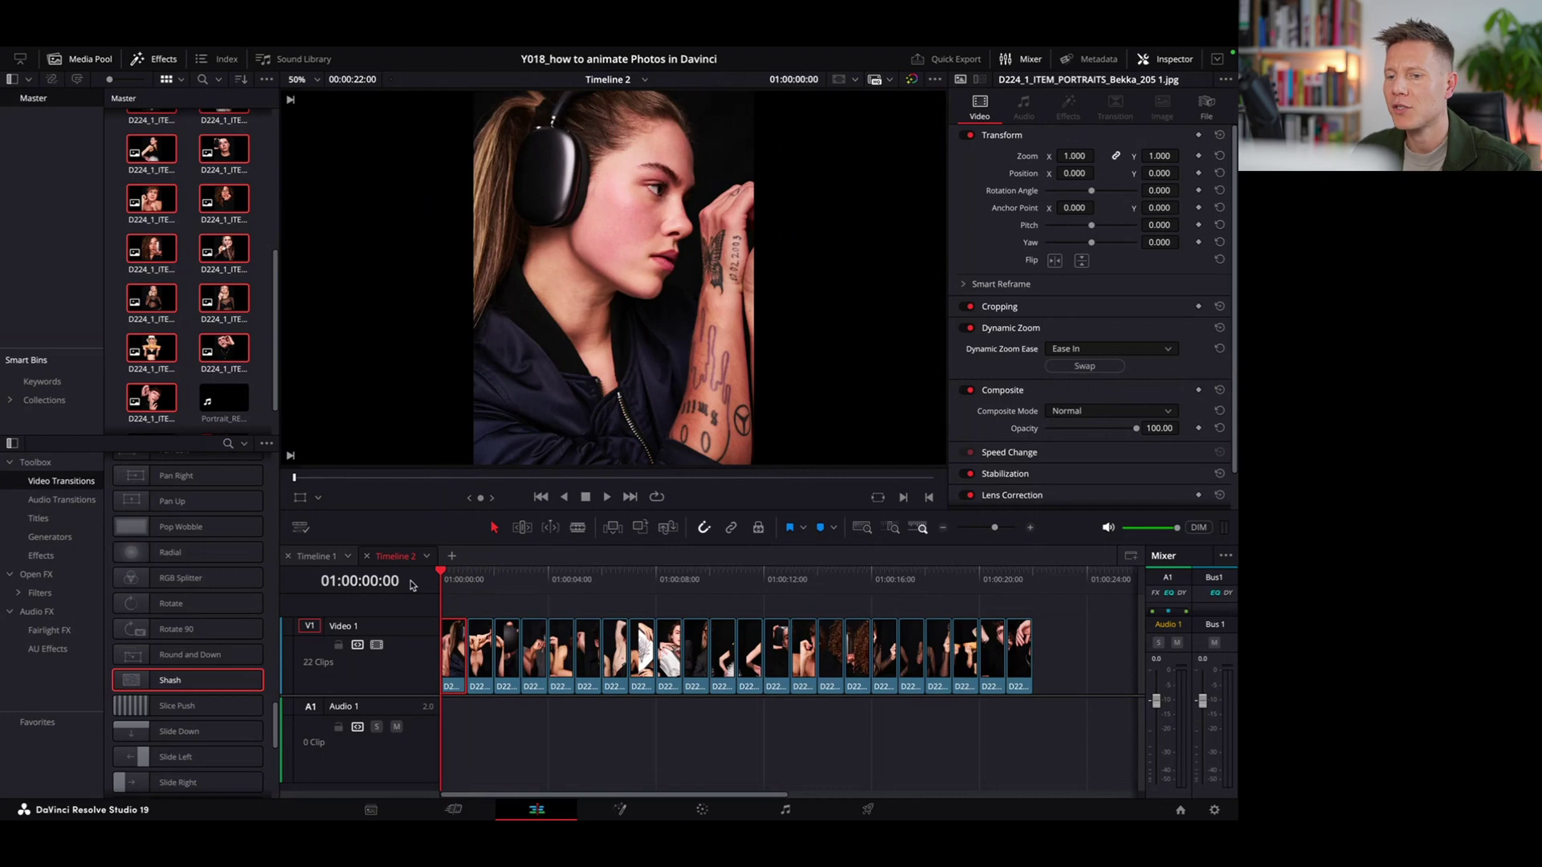
{"action": "key", "text": "space"}
{"action": "key", "text": "space"}
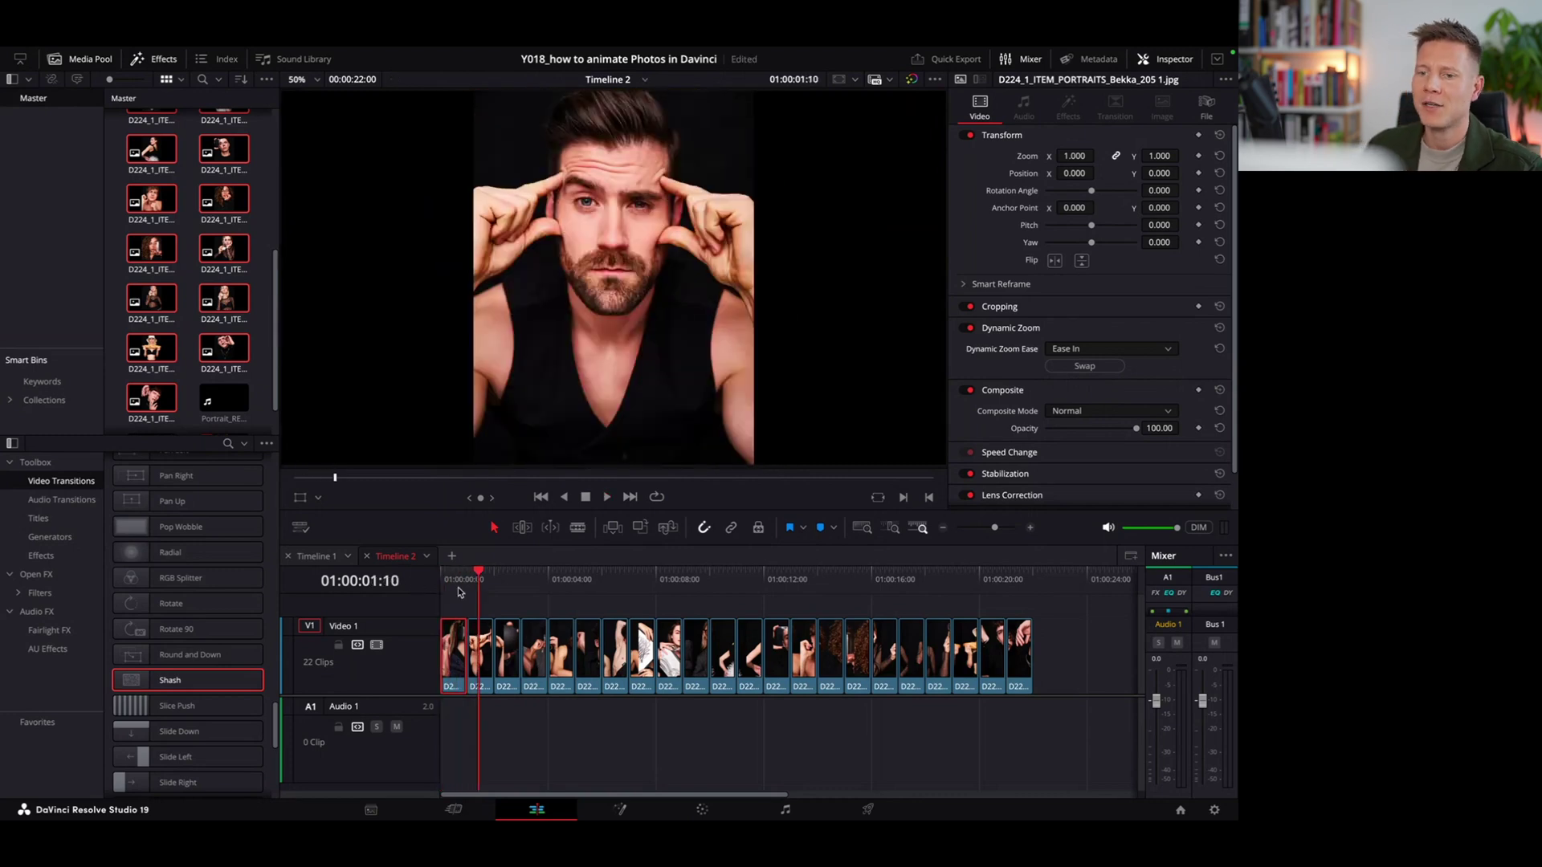
{"action": "left_click_drag", "start_coordinate": [447, 585], "coordinate": [425, 583]}
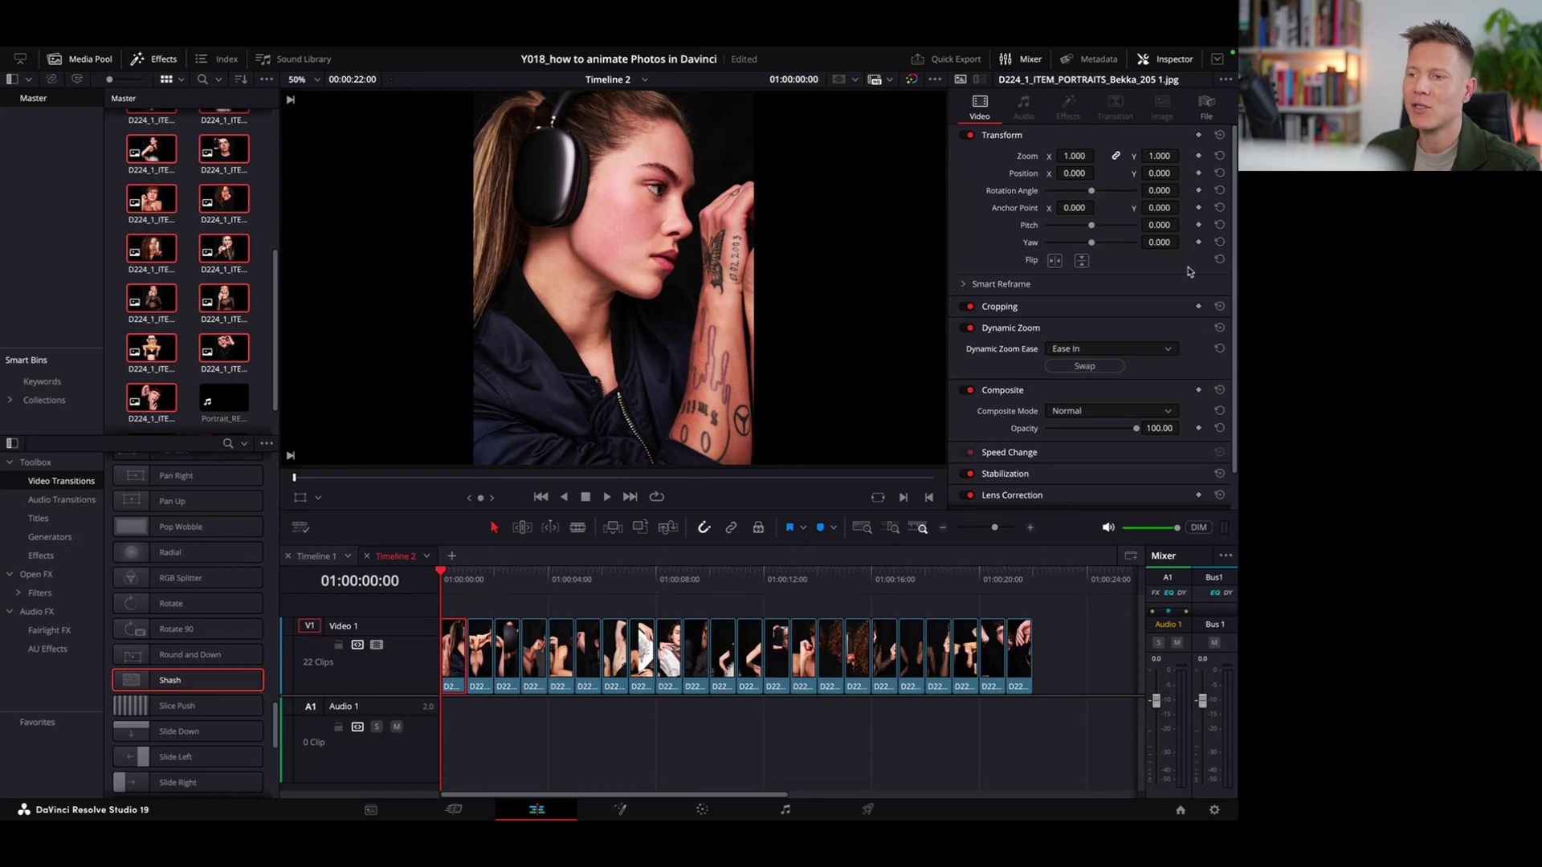
Turn off Dynamic Zoom on the first clip and hide the Inspector.
{"action": "left_click", "coordinate": [970, 327]}
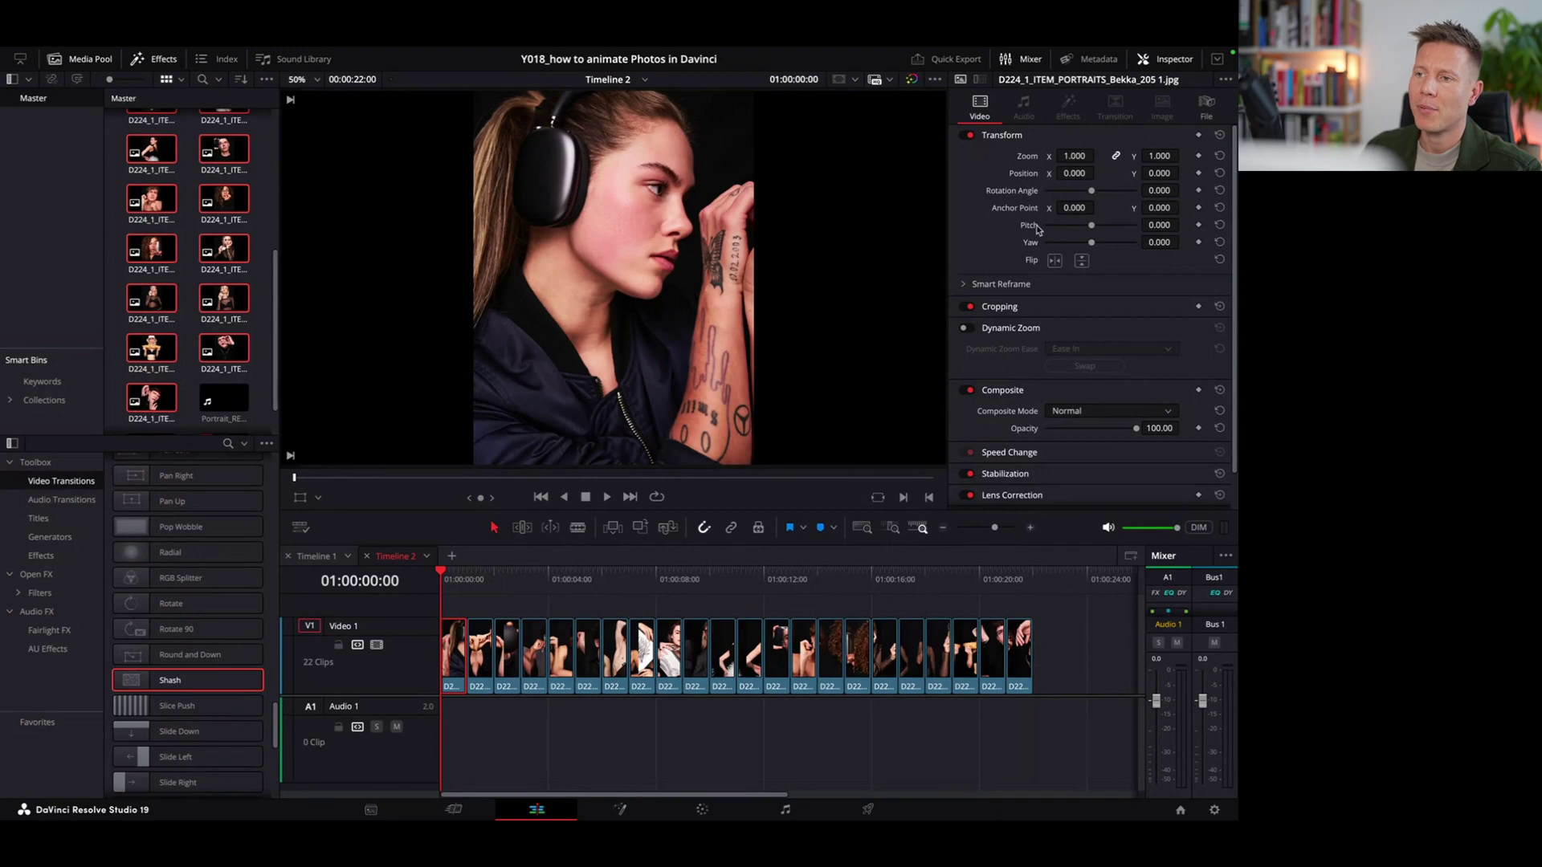
{"action": "left_click", "coordinate": [1170, 63]}
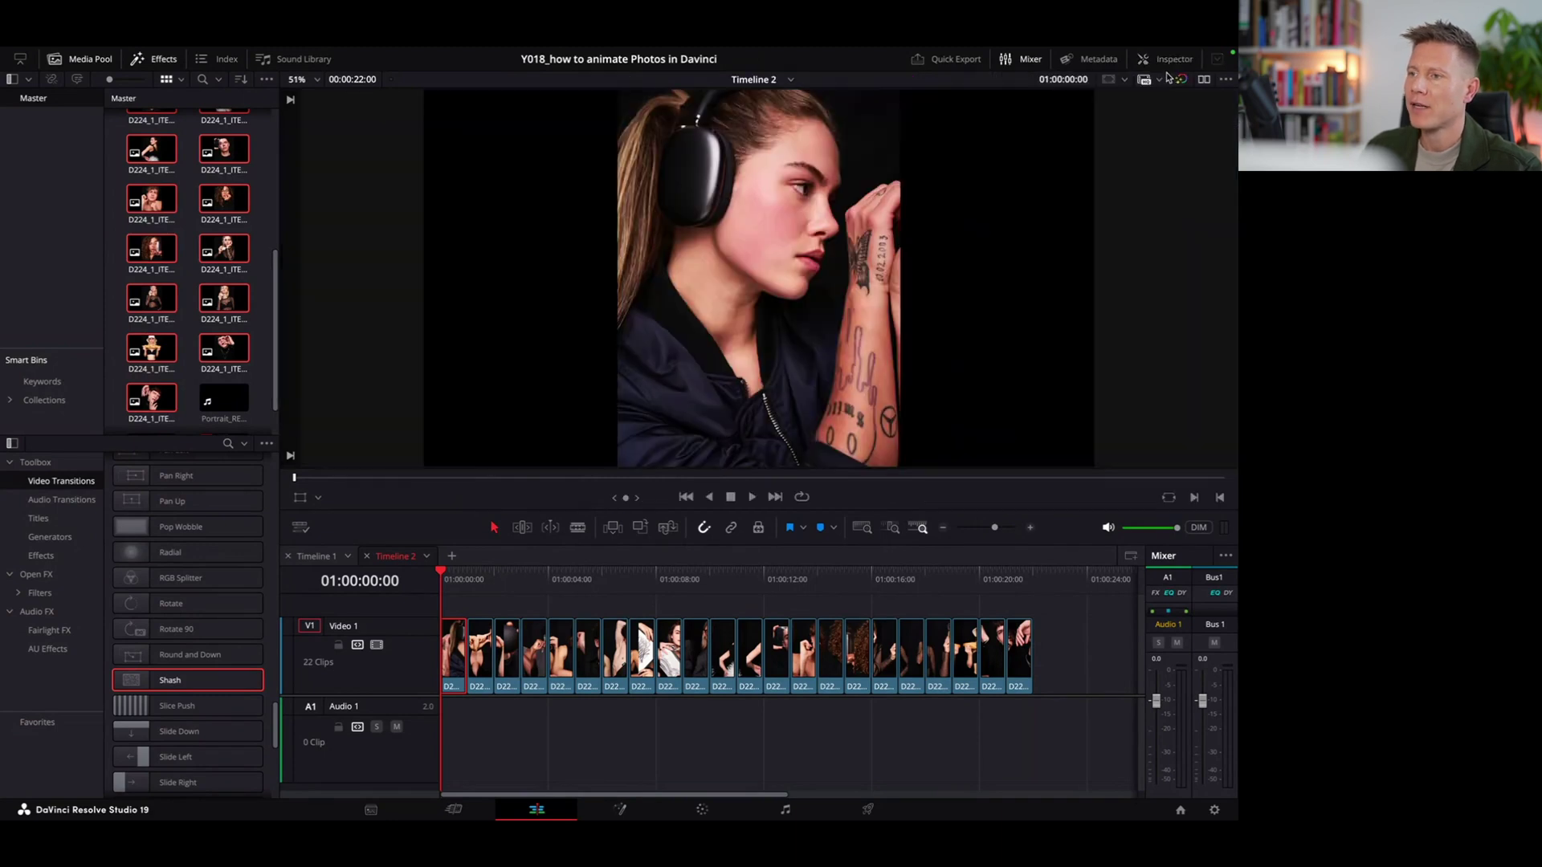
Keyframe the first clip's Zoom from 1.000 at its start to 1.100 at 01:00:00:23 in the Inspector.
{"action": "left_click", "coordinate": [1174, 63]}
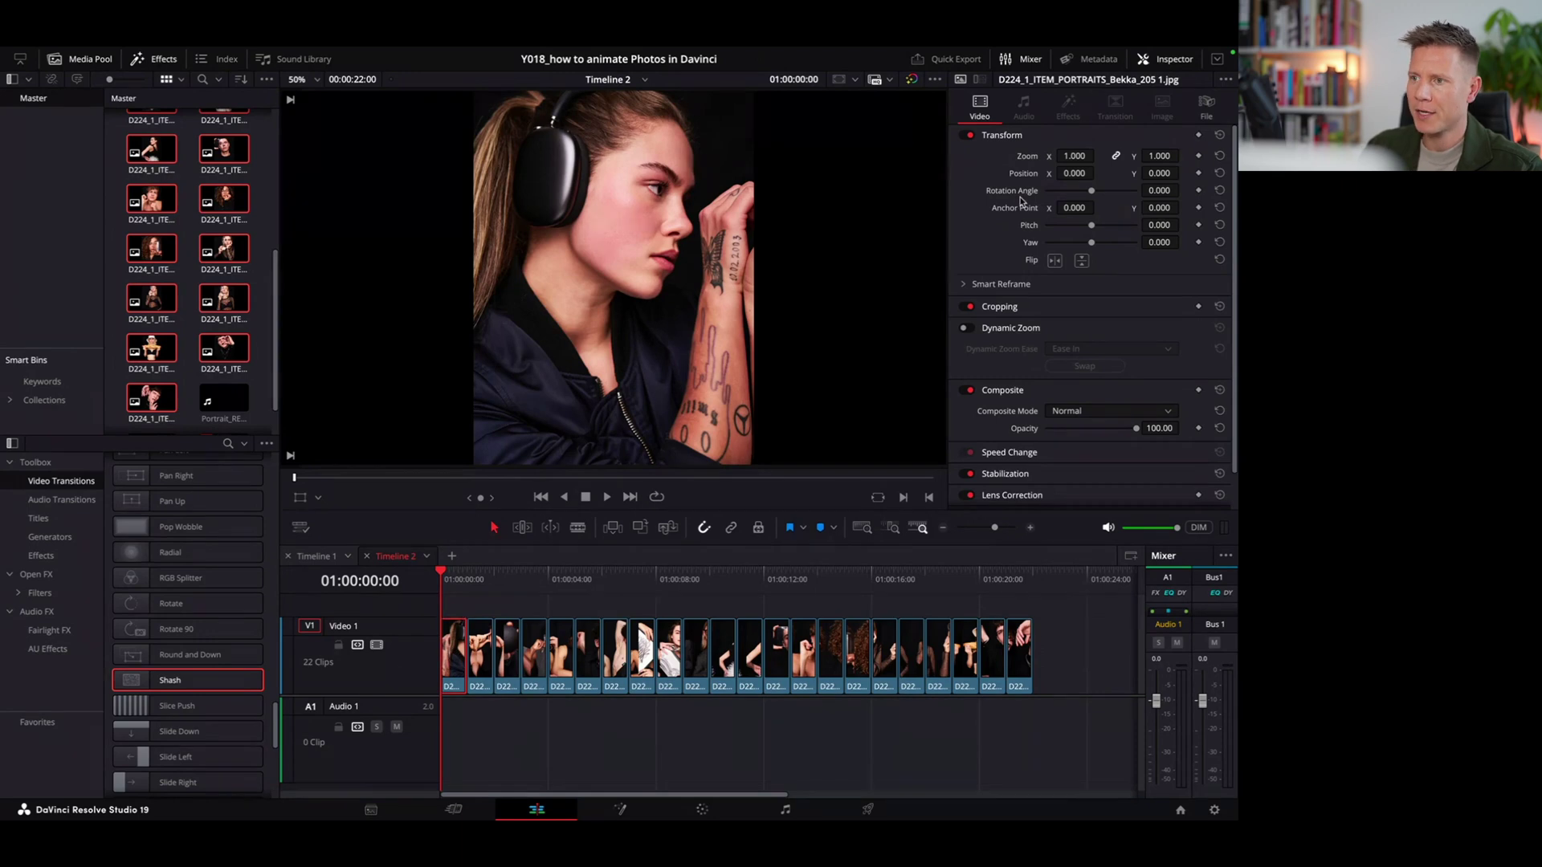
{"action": "left_click", "coordinate": [1197, 156]}
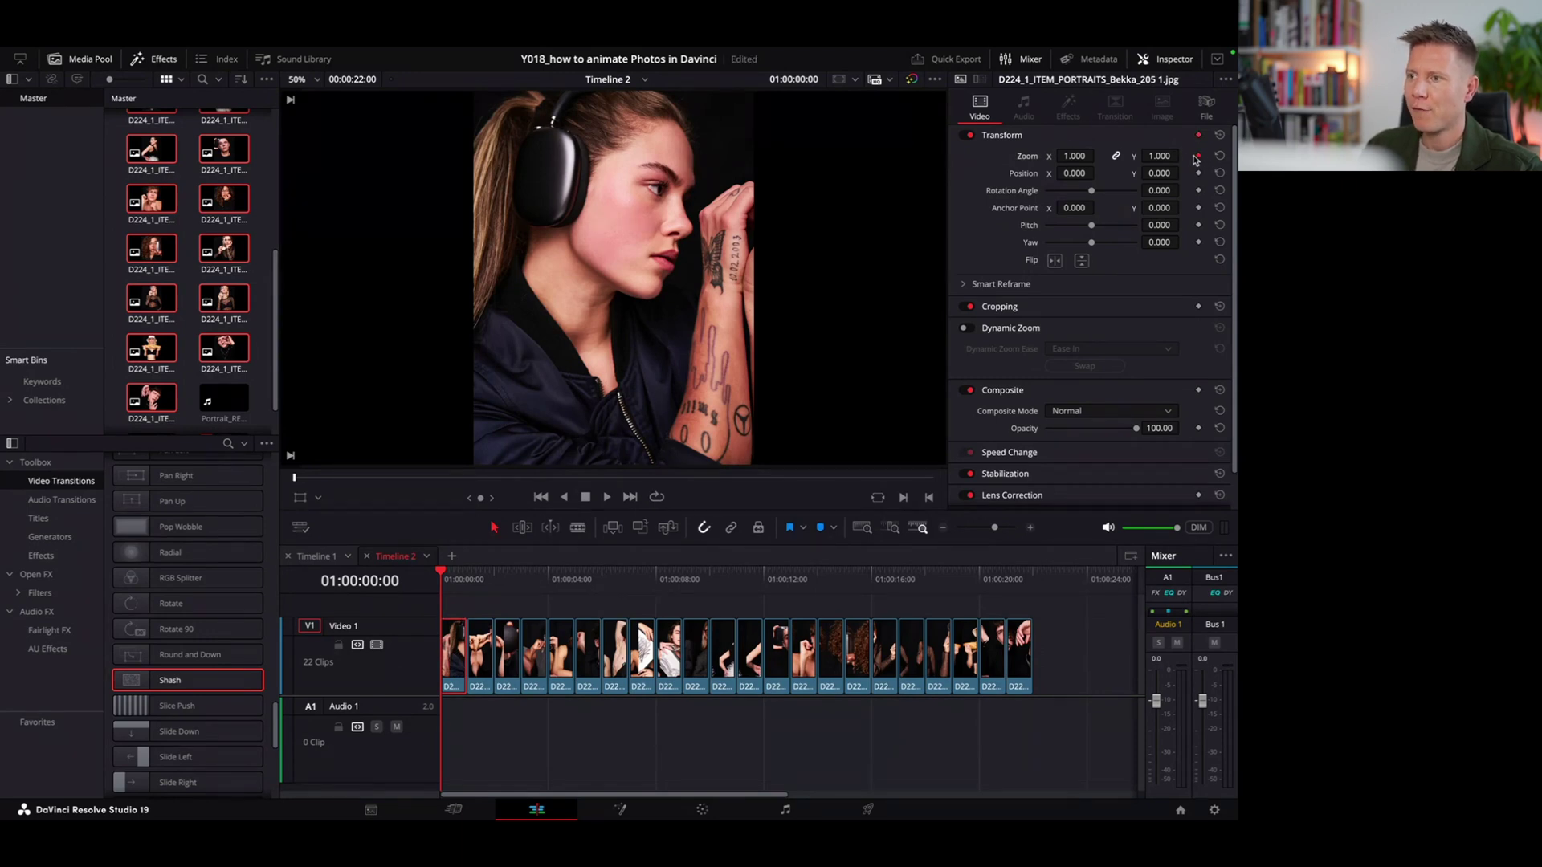
{"action": "left_click_drag", "start_coordinate": [442, 582], "coordinate": [460, 583]}
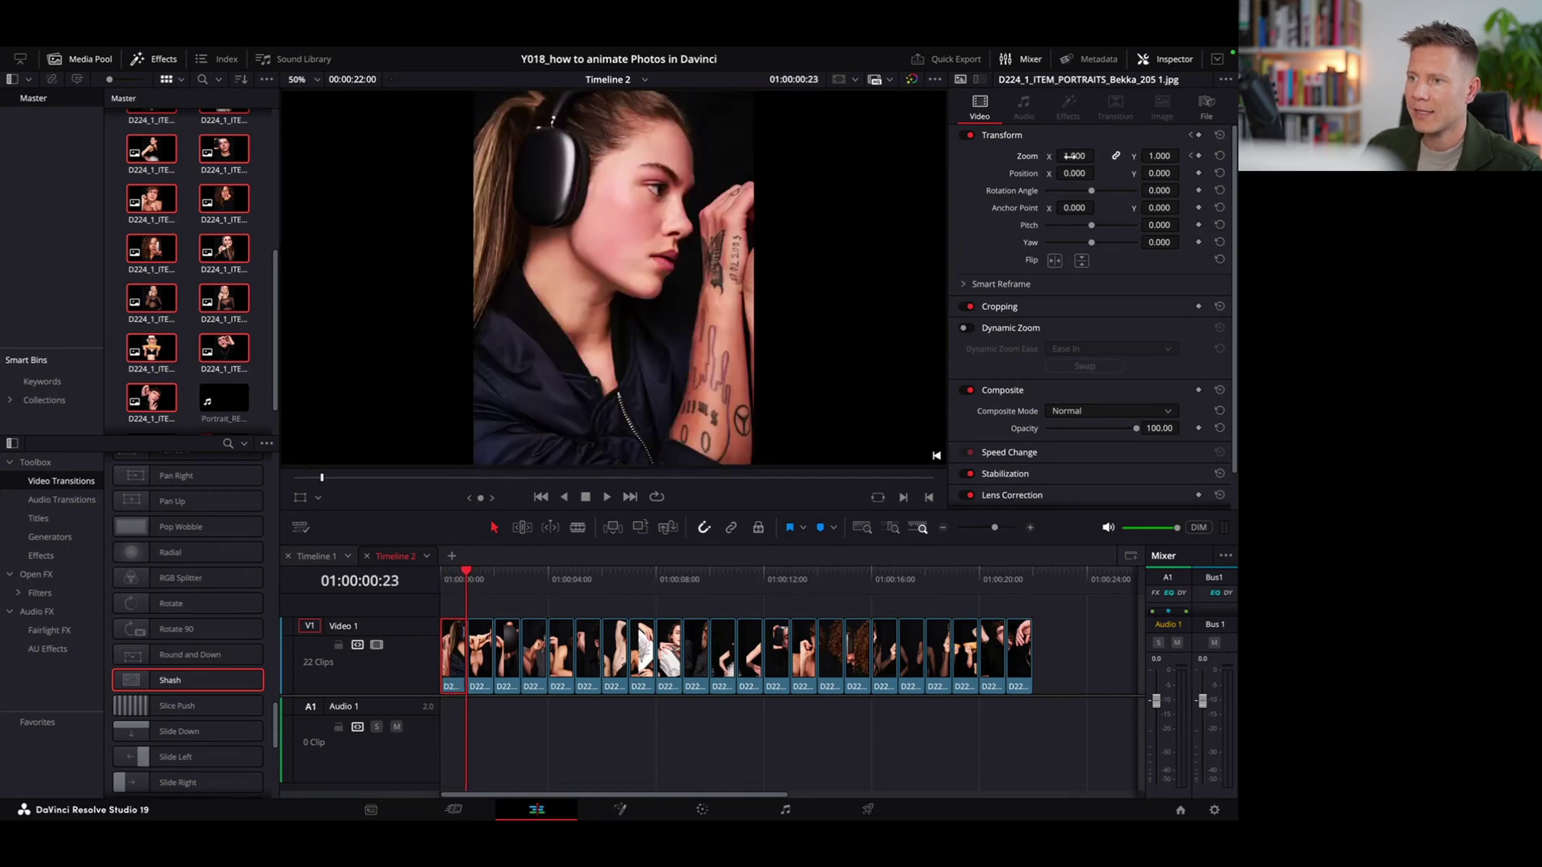
{"action": "left_click_drag", "start_coordinate": [1069, 156], "coordinate": [1074, 156]}
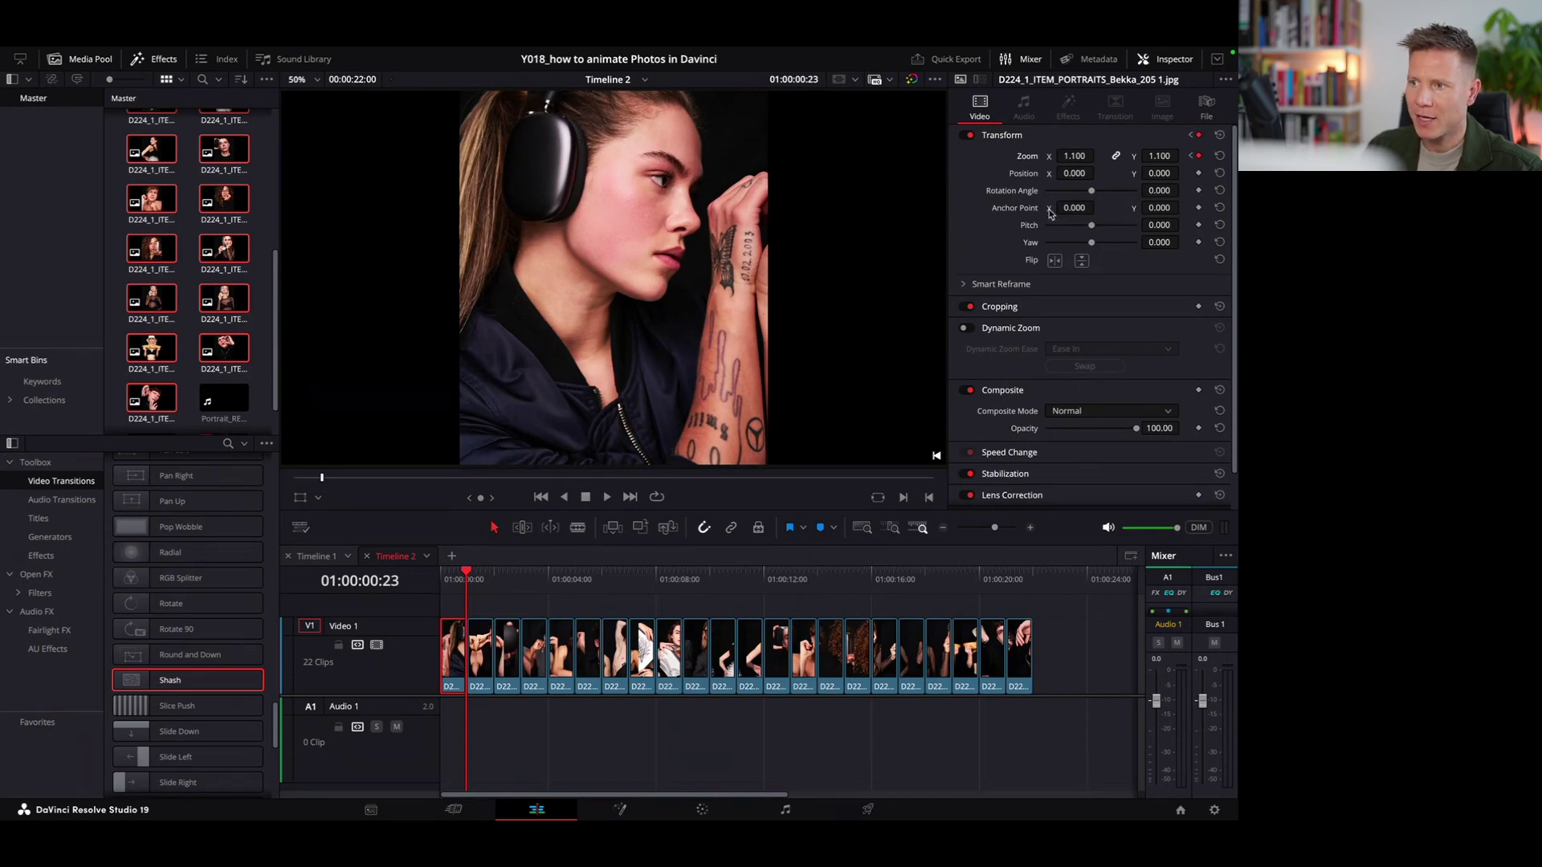
Preview the first clip's keyframed zoom from the start of the timeline and return the playhead to the start.
{"action": "left_click", "coordinate": [442, 572]}
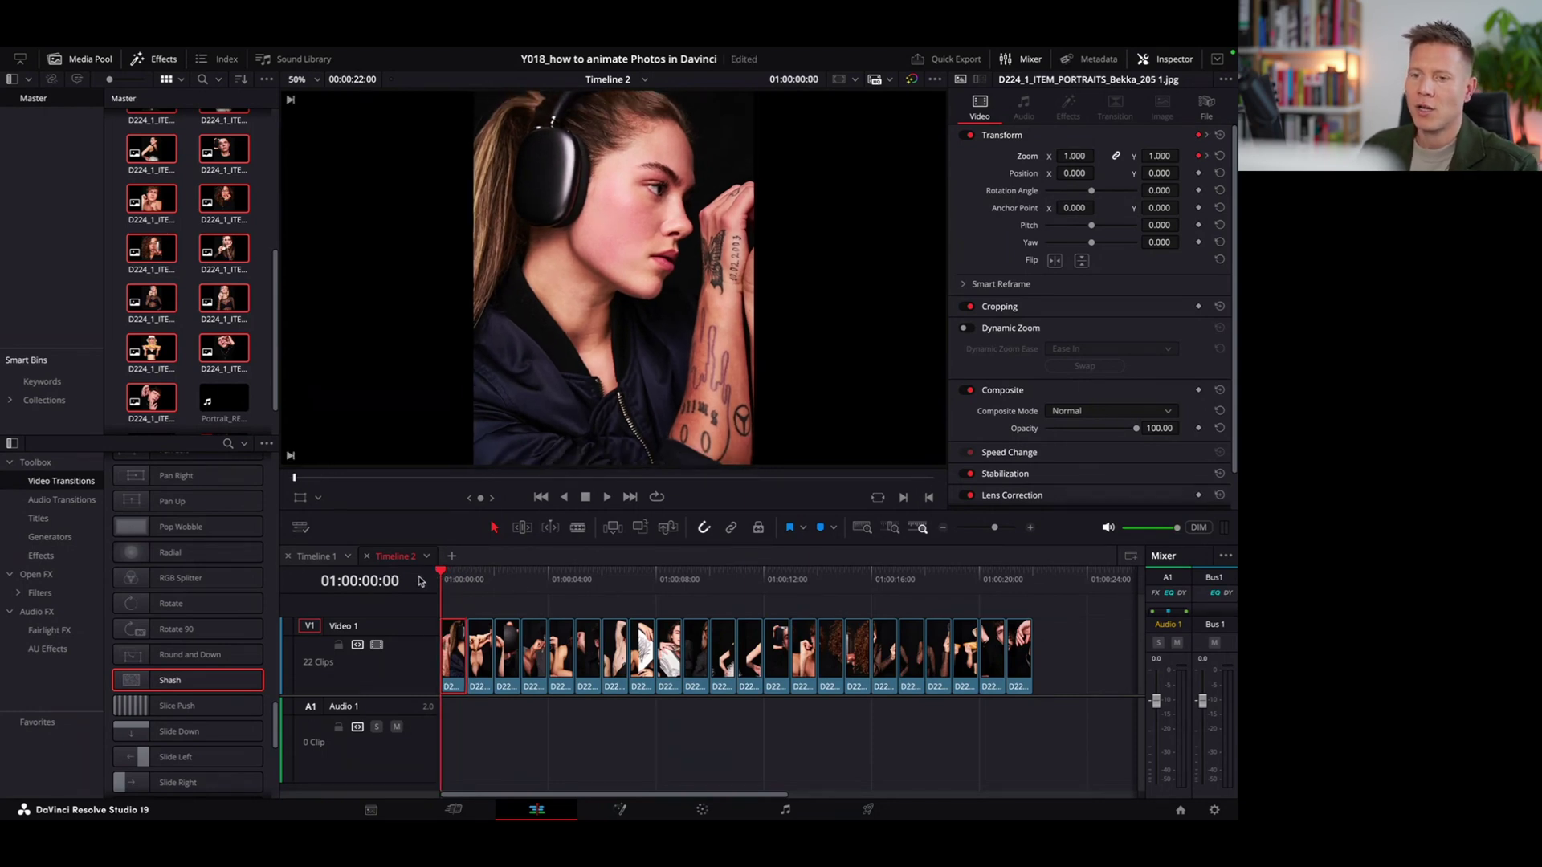
{"action": "key", "text": "space"}
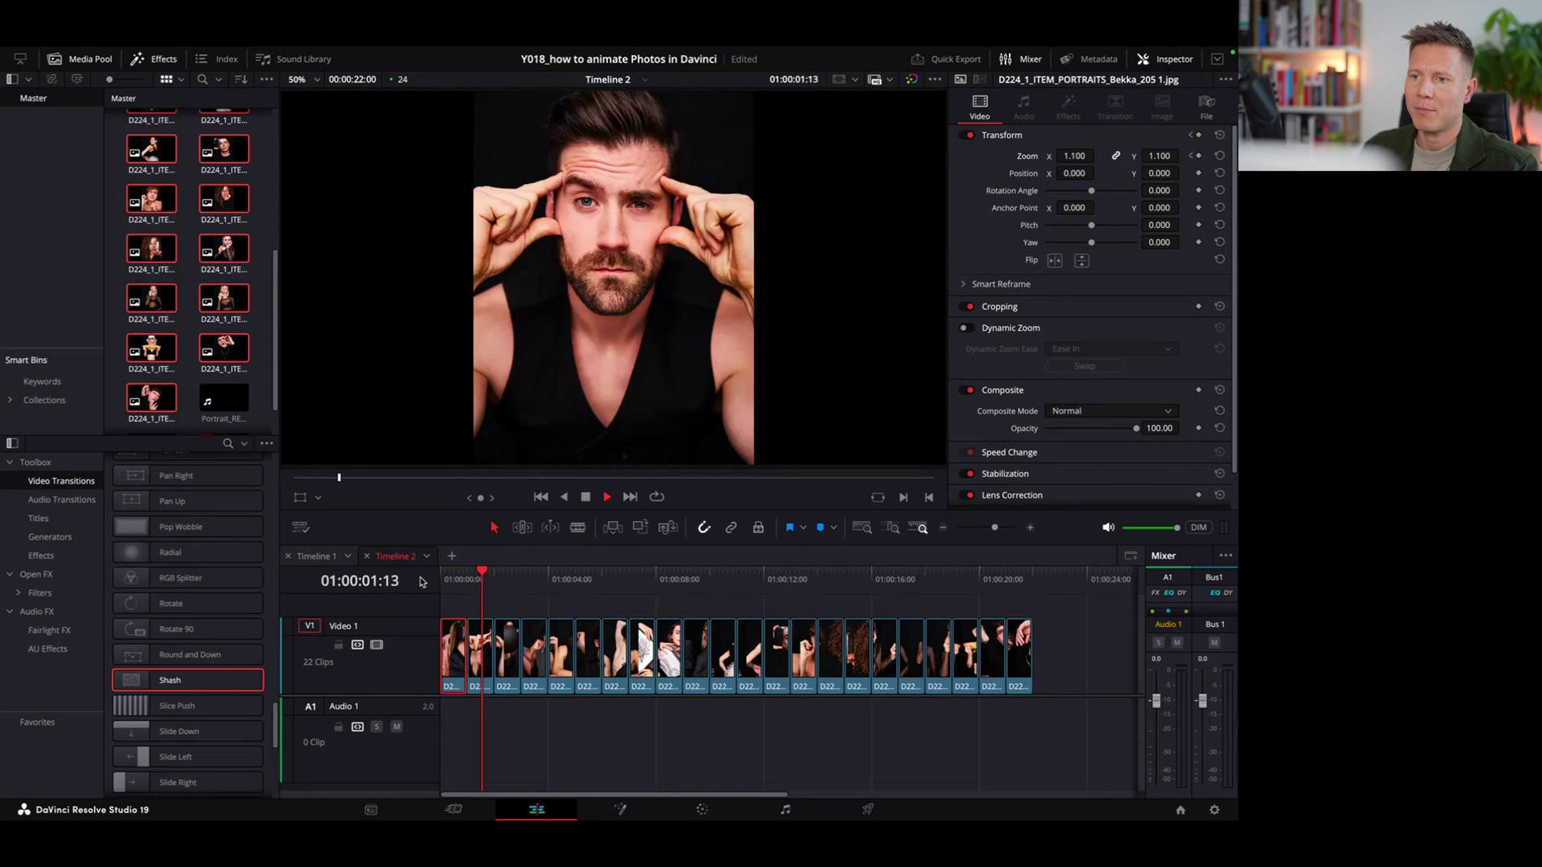
{"action": "key", "text": "space"}
{"action": "left_click", "coordinate": [440, 573]}
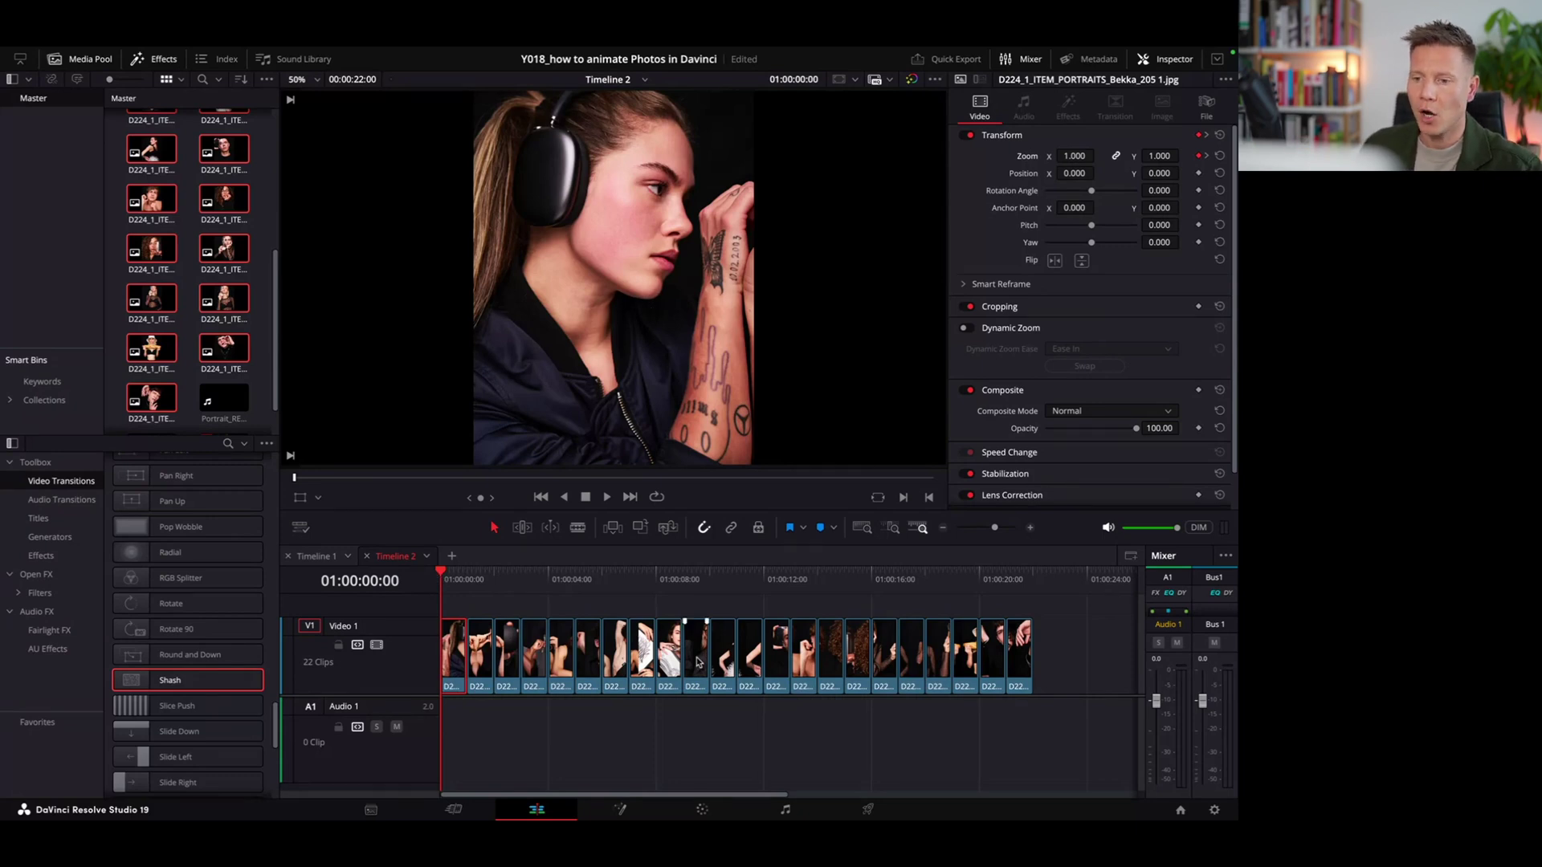
{"action": "left_click_drag", "start_coordinate": [468, 582], "coordinate": [431, 581]}
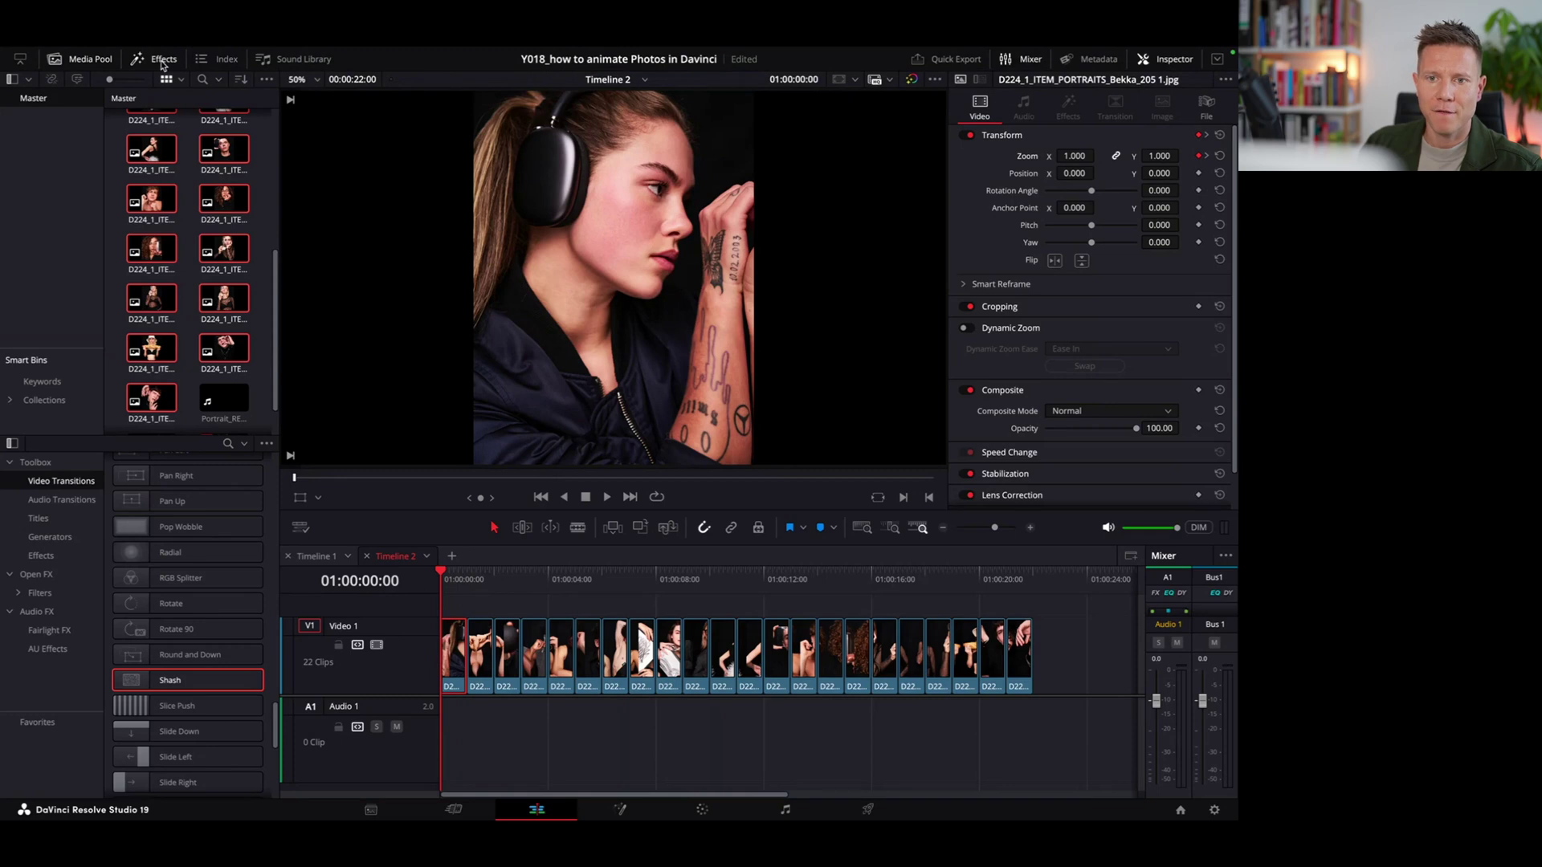
Hide the Media Pool and add the Block Glitch video transition between the first and second photo clips.
{"action": "left_click", "coordinate": [84, 61]}
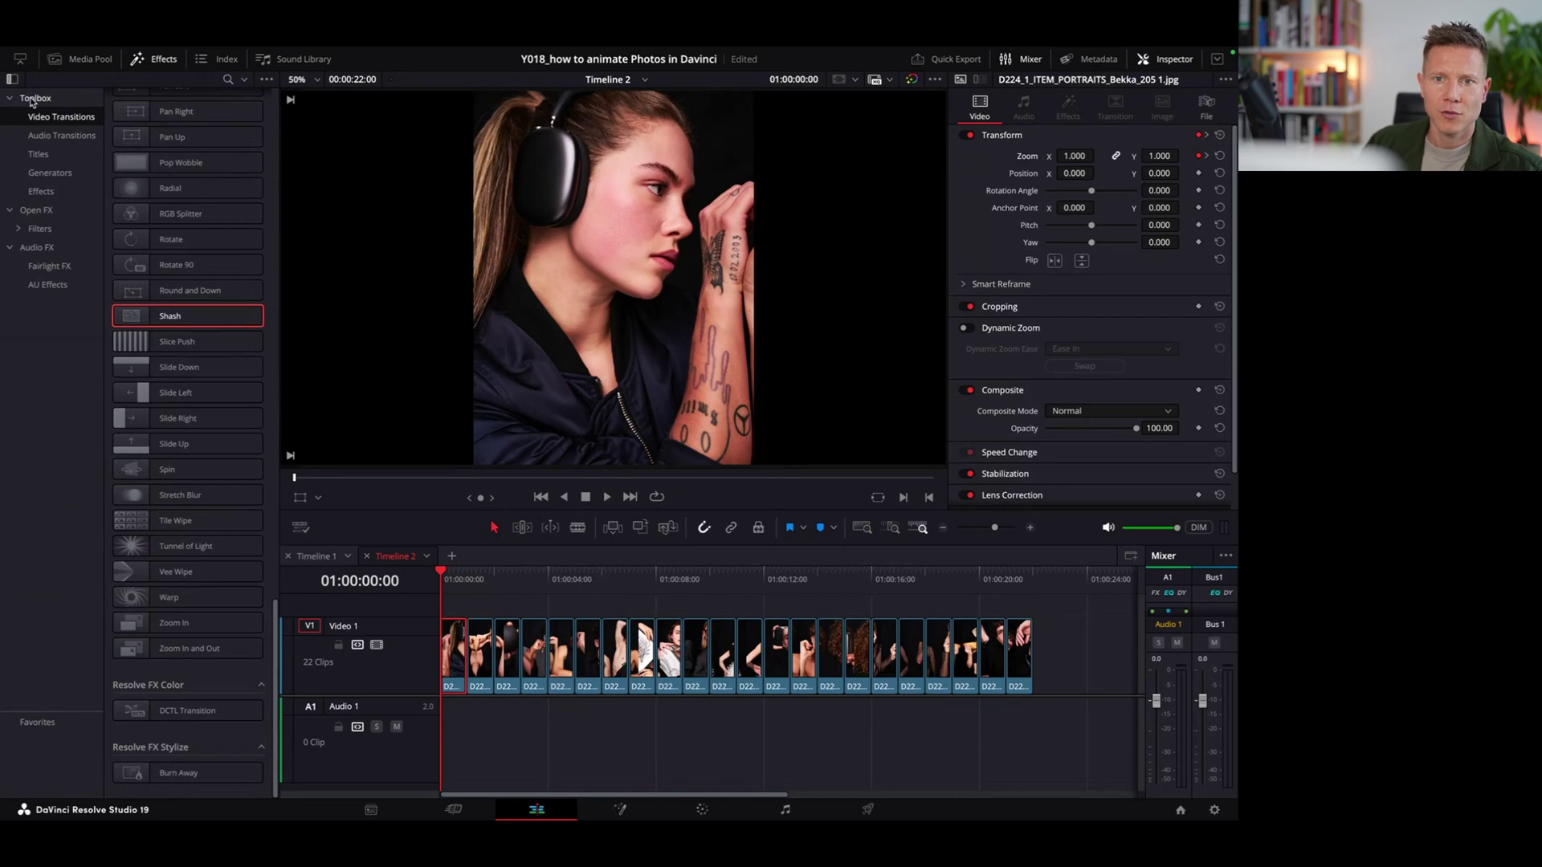
{"action": "left_click", "coordinate": [62, 117]}
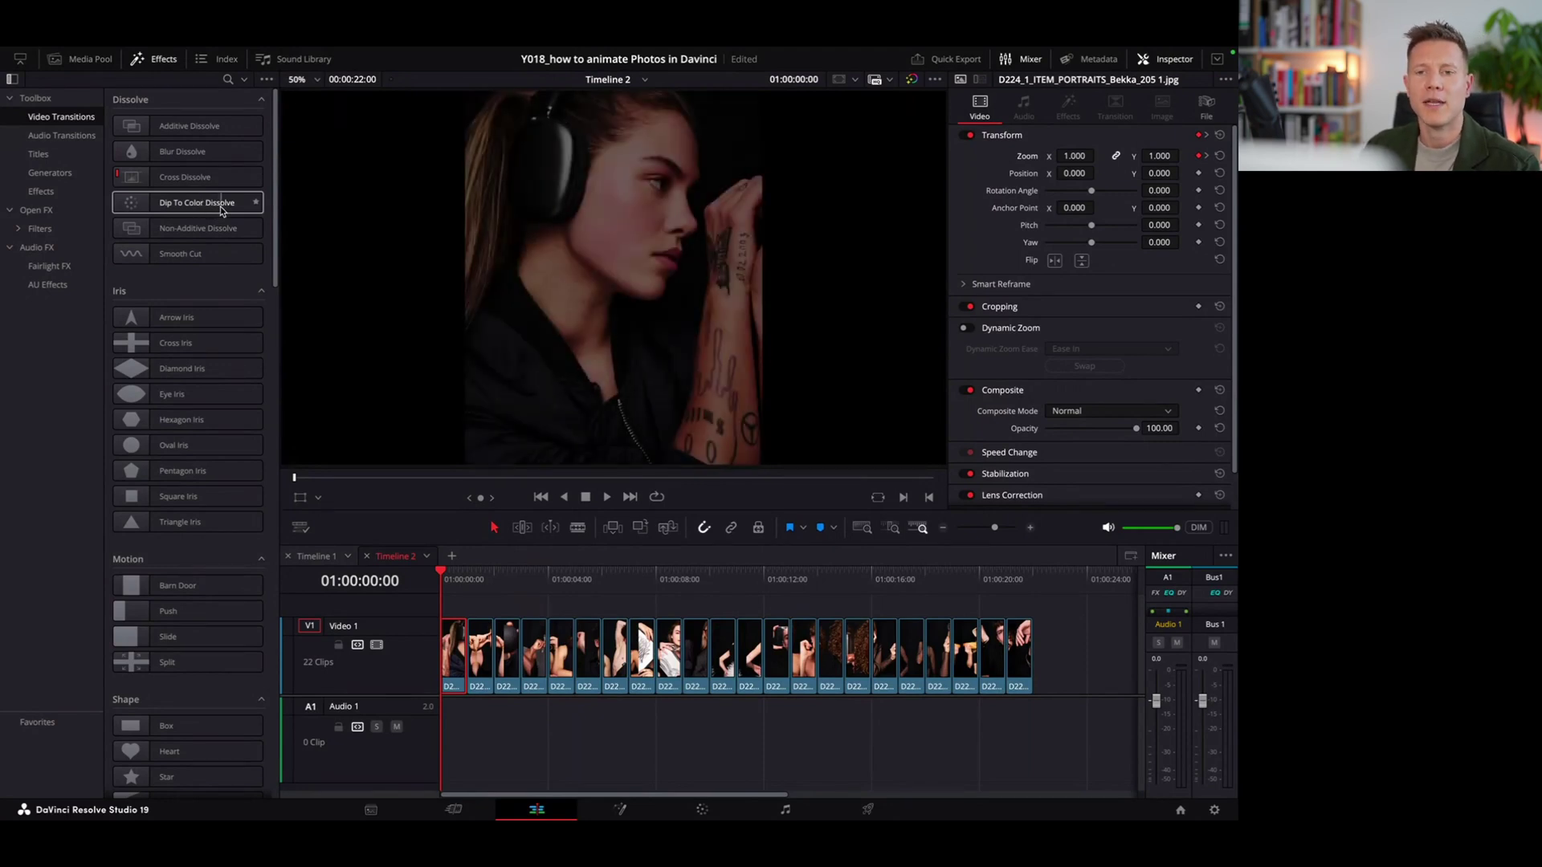
{"action": "scroll", "coordinate": [225, 216], "scroll_direction": "down", "scroll_amount": 15}
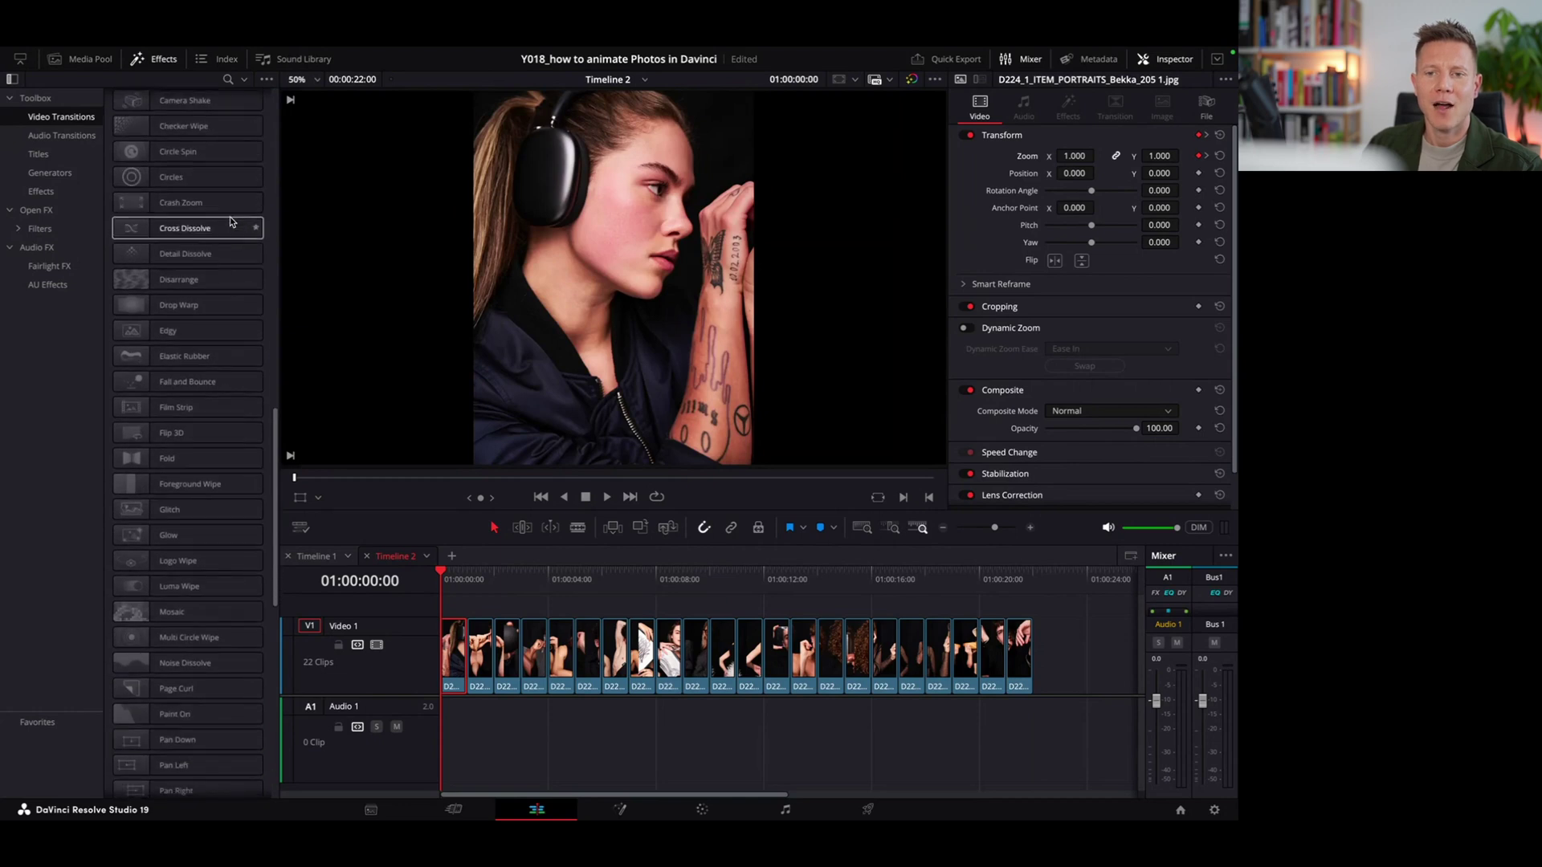
{"action": "scroll", "coordinate": [229, 221], "scroll_direction": "down", "scroll_amount": 2}
{"action": "scroll", "coordinate": [225, 241], "scroll_direction": "up", "scroll_amount": 10}
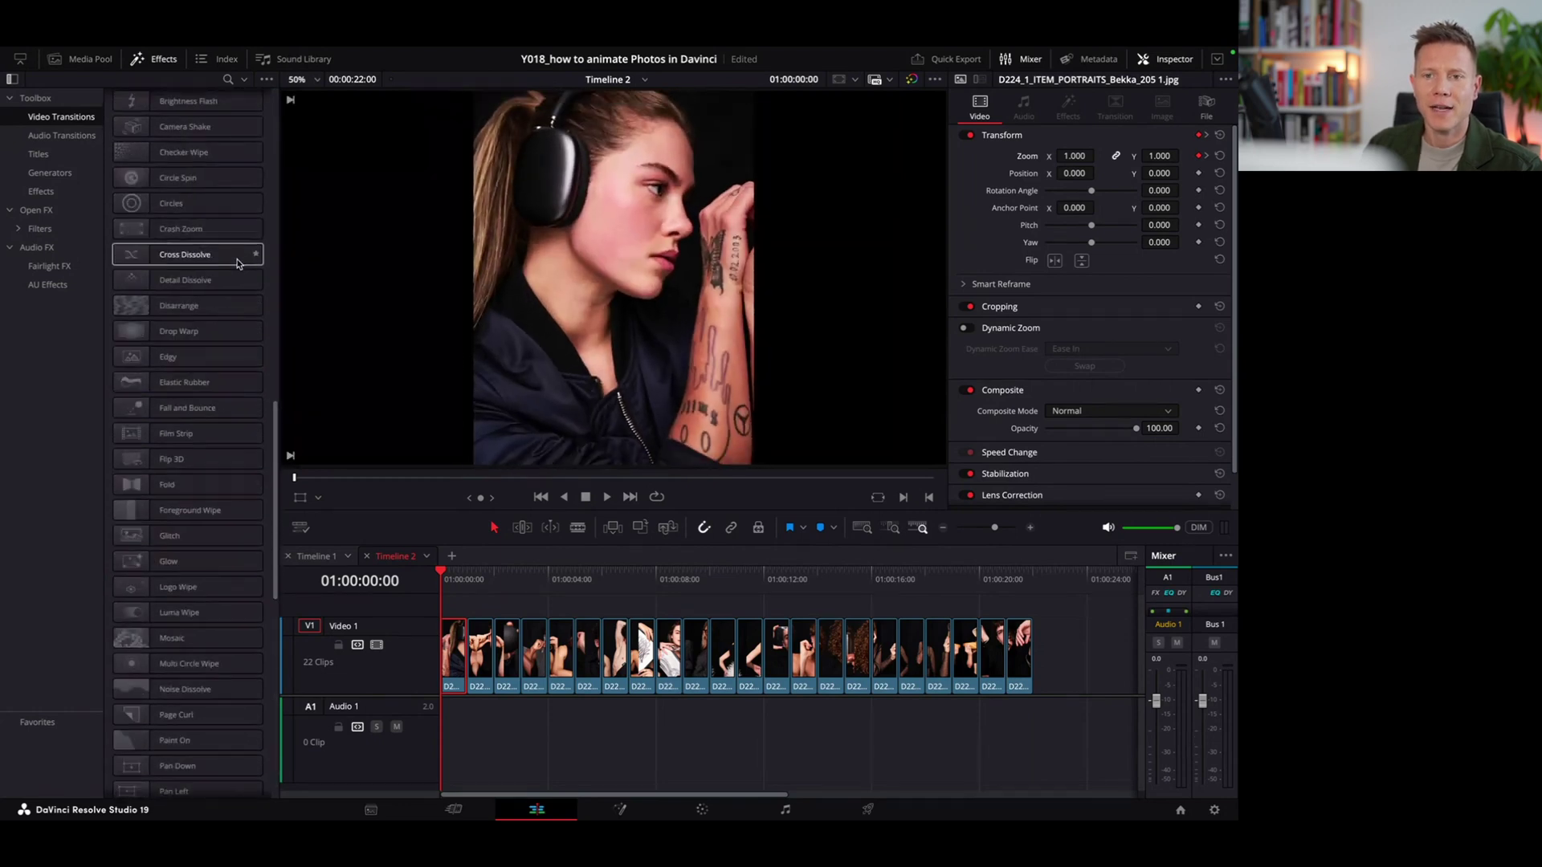
{"action": "scroll", "coordinate": [215, 255], "scroll_direction": "up", "scroll_amount": 5}
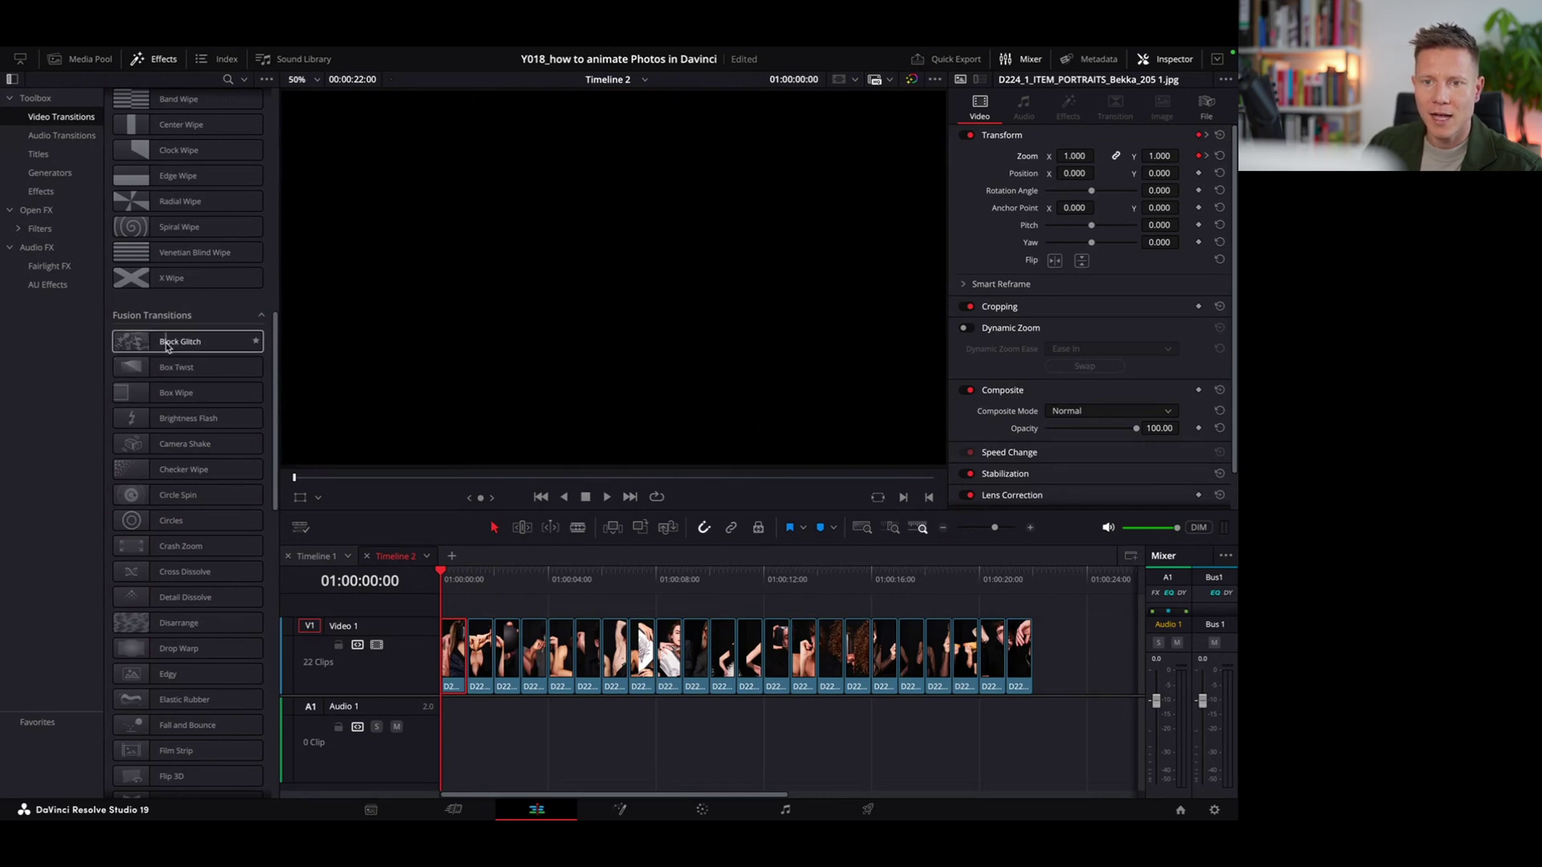
{"action": "left_click_drag", "start_coordinate": [166, 345], "coordinate": [465, 650]}
Add Slide Right, Slide Down and Tile Wipe transitions to the second, third and fourth cuts between the photo clips.
{"action": "scroll", "coordinate": [215, 457], "scroll_direction": "down", "scroll_amount": 10}
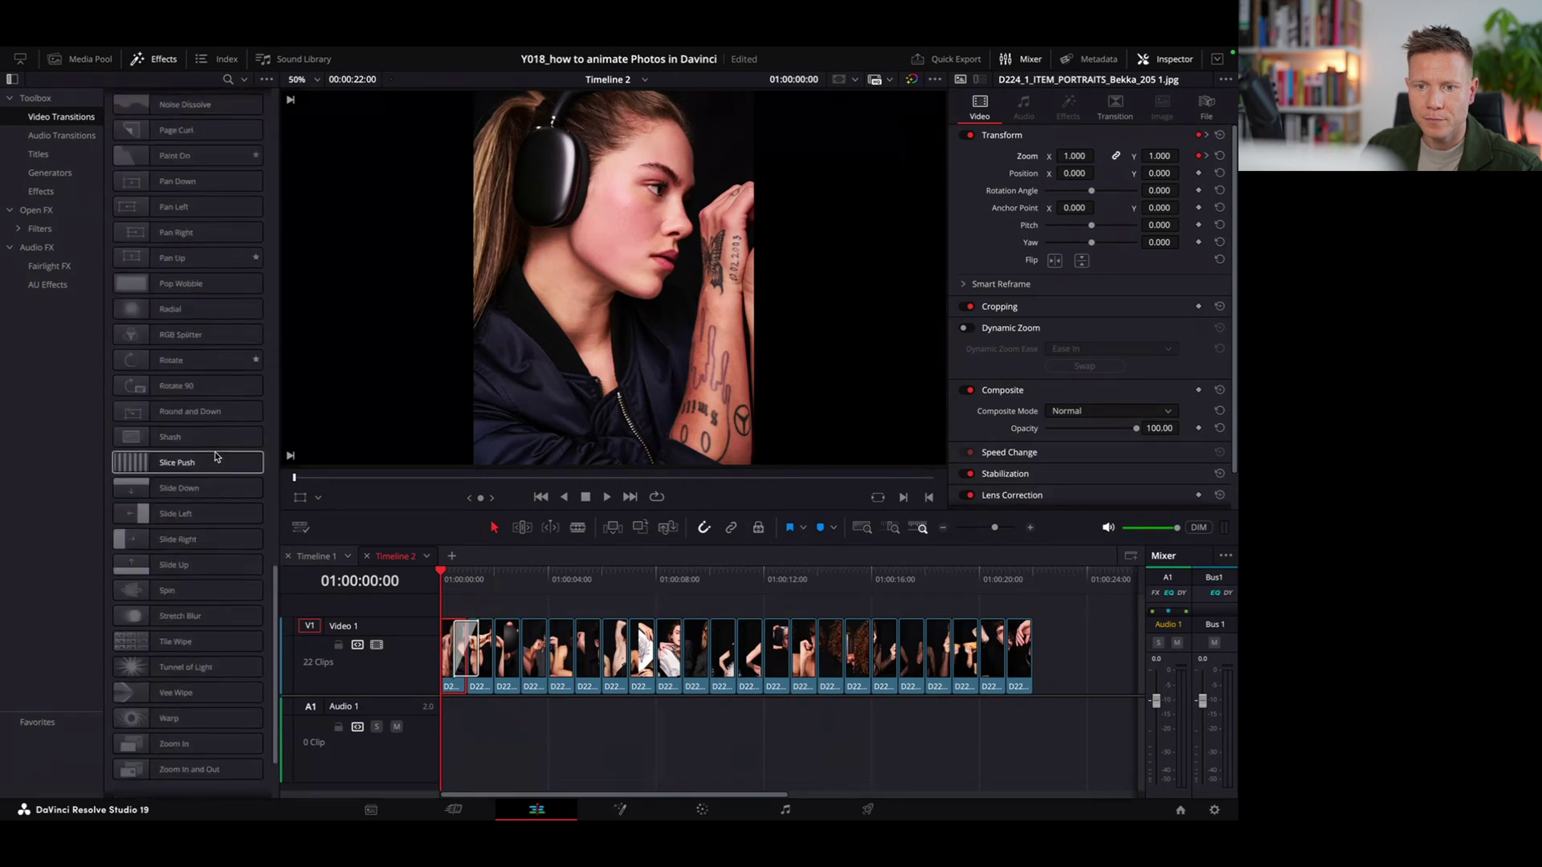
{"action": "scroll", "coordinate": [215, 456], "scroll_direction": "down", "scroll_amount": 5}
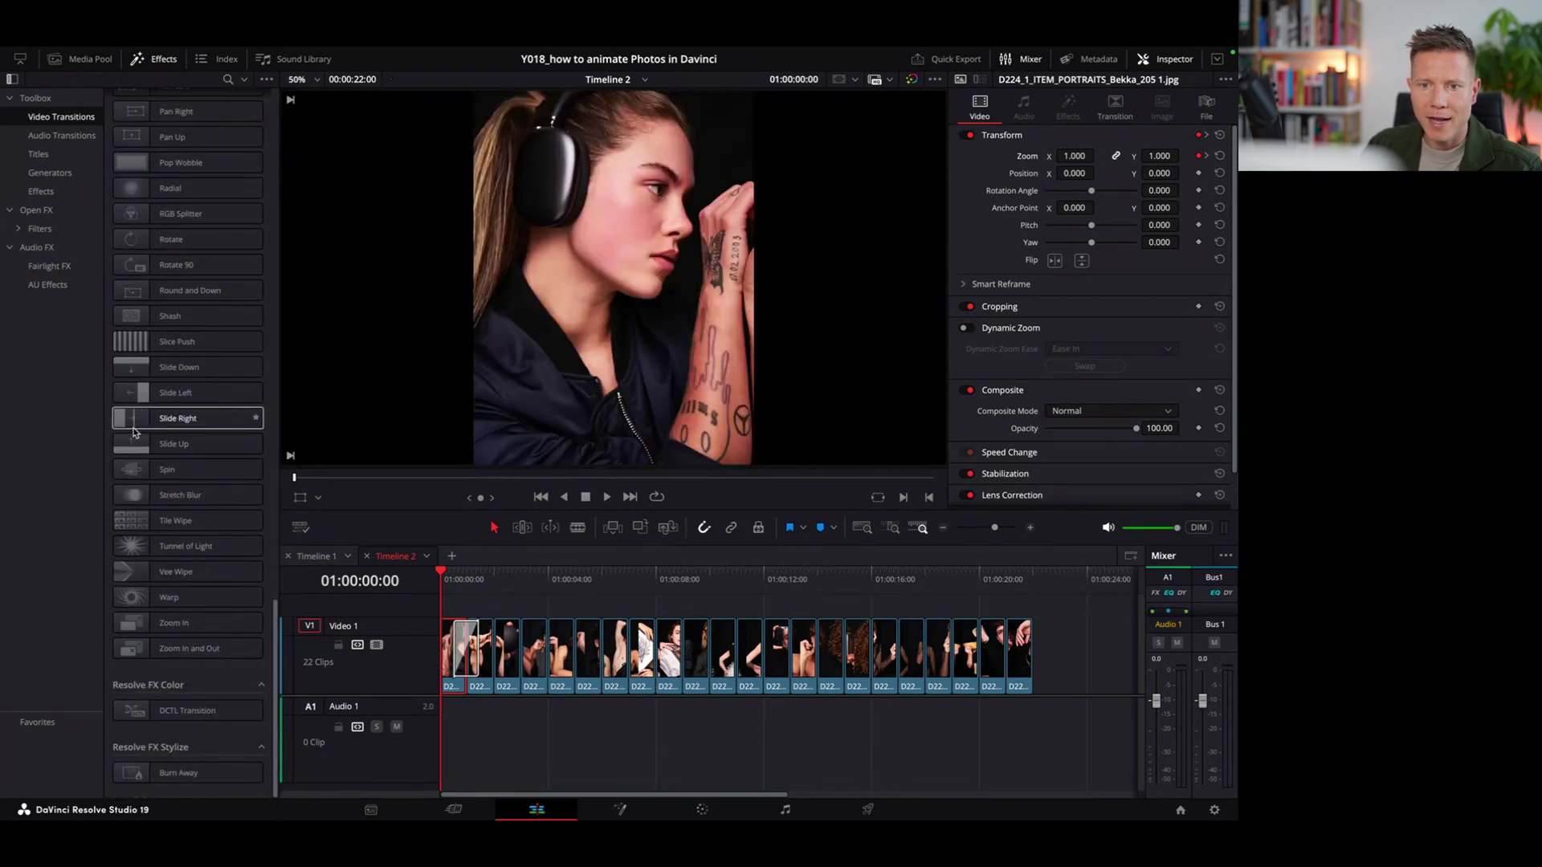
{"action": "mouse_move", "coordinate": [136, 419]}
{"action": "left_mouse_down"}
{"action": "mouse_move", "coordinate": [496, 659]}
{"action": "mouse_move", "coordinate": [161, 426]}
{"action": "left_mouse_up"}
{"action": "left_click_drag", "start_coordinate": [160, 367], "coordinate": [521, 655]}
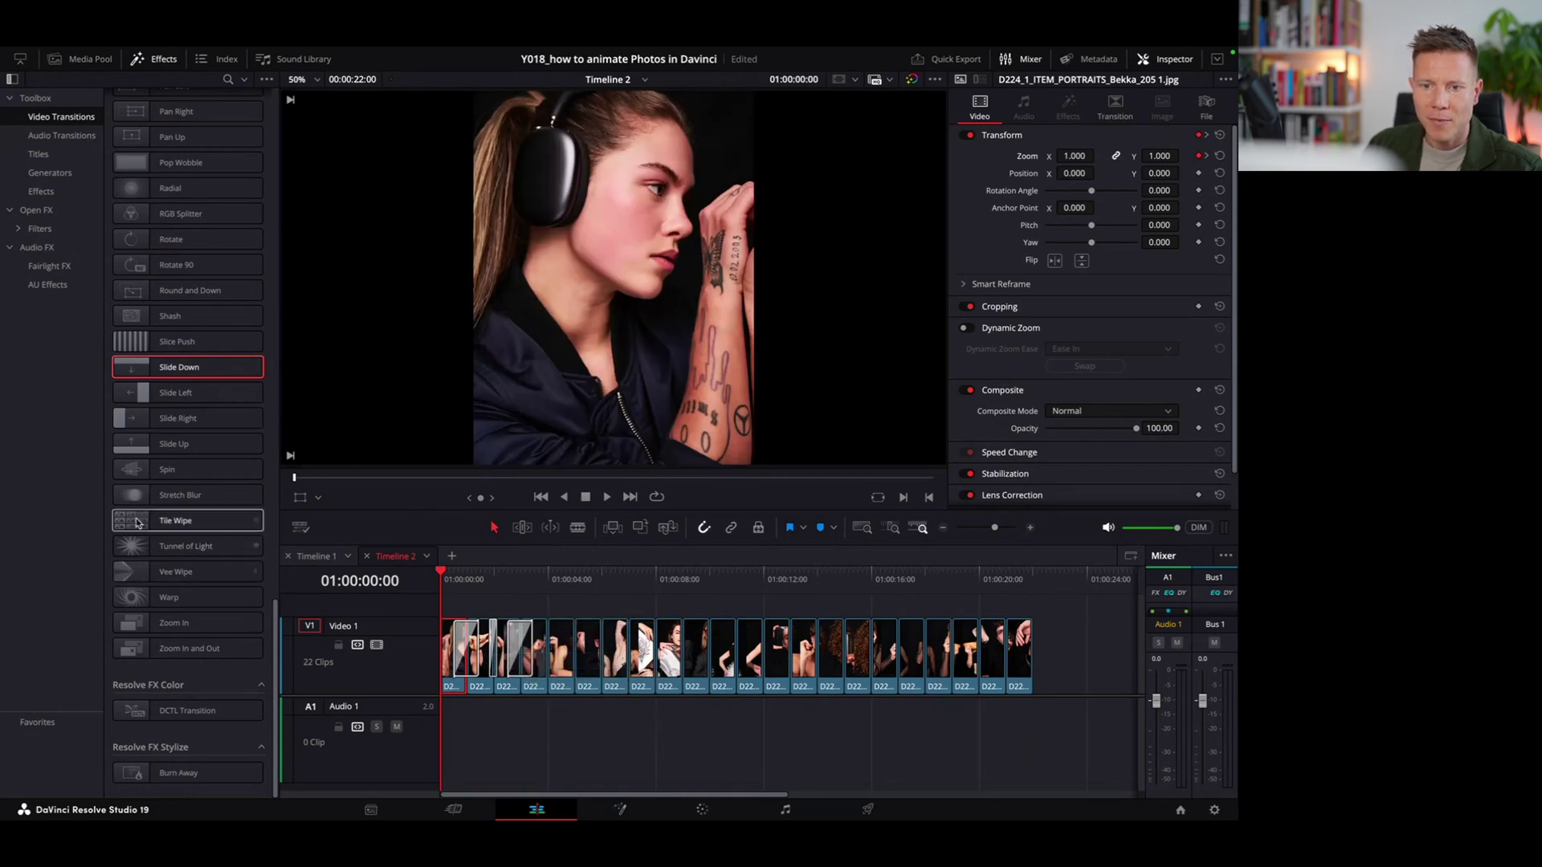
{"action": "left_click_drag", "start_coordinate": [136, 523], "coordinate": [551, 652]}
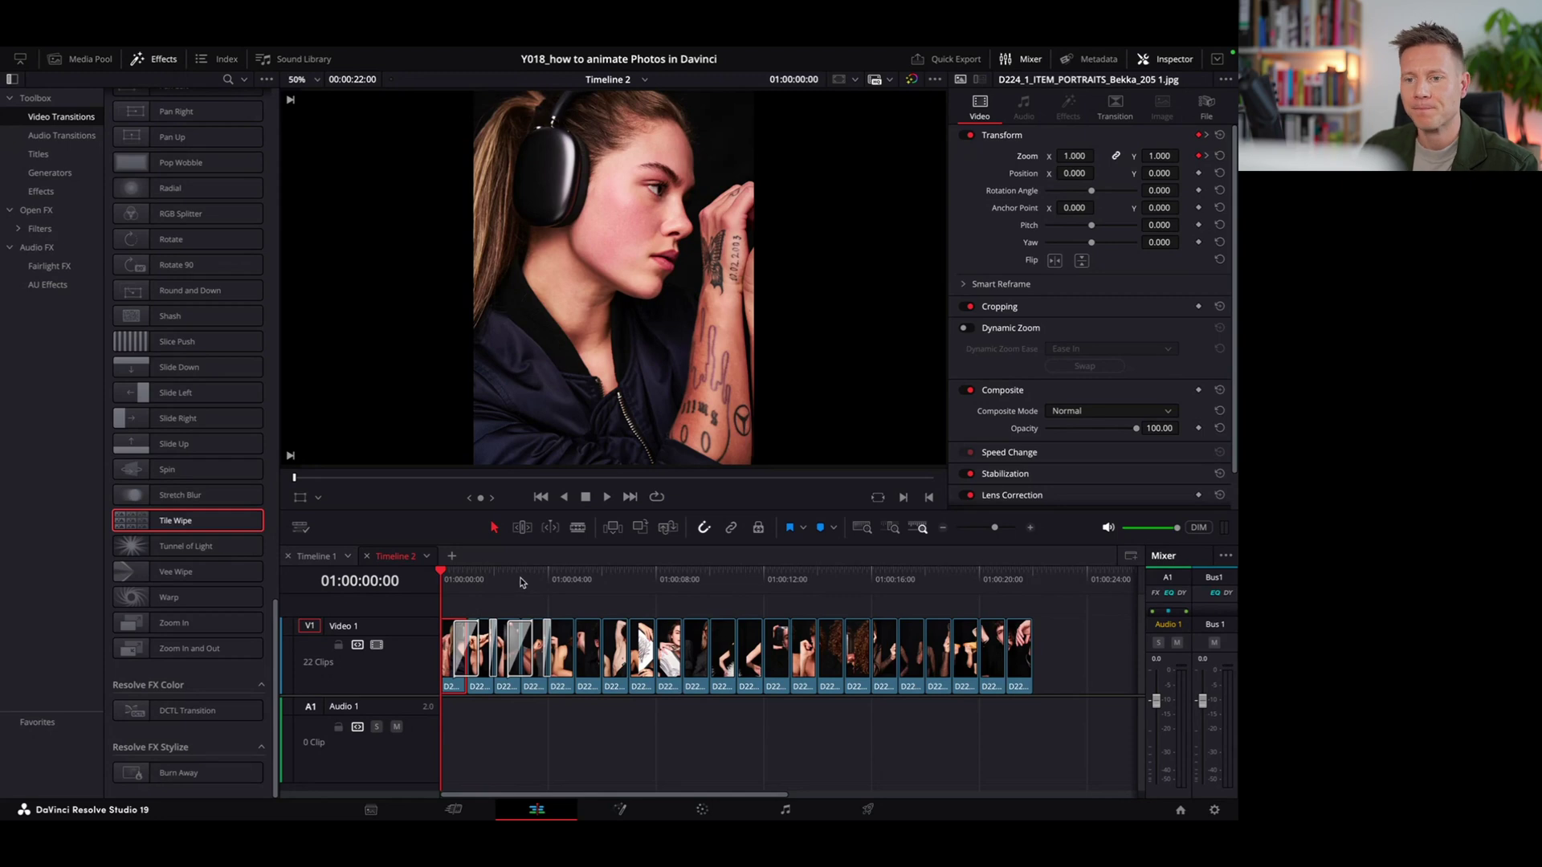
Play the opening clips from the start of the timeline twice to preview the four transitions.
{"action": "key", "text": "space"}
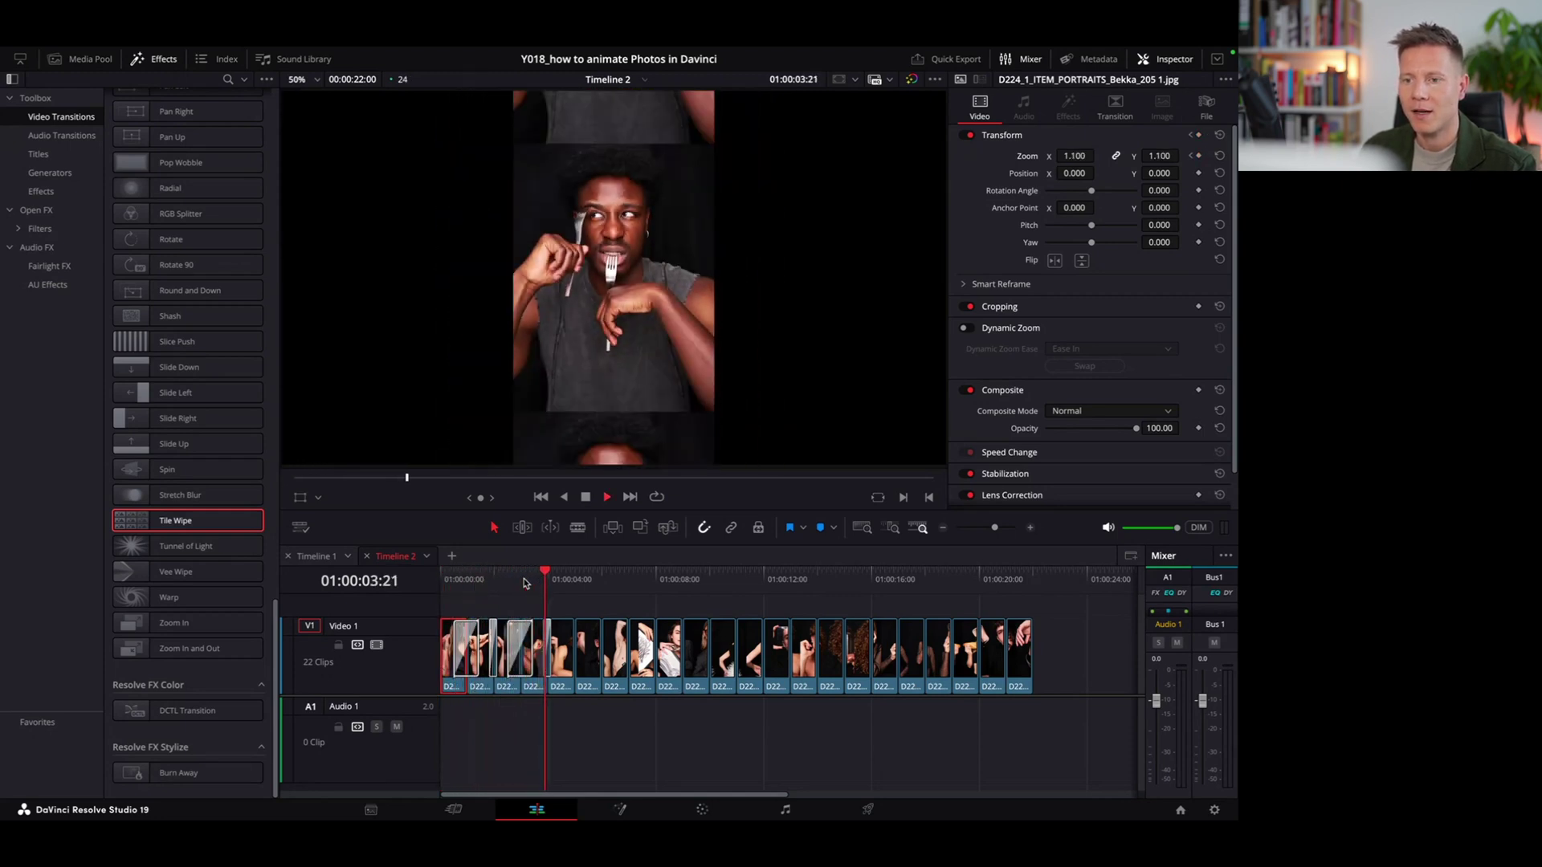
{"action": "key", "text": "space"}
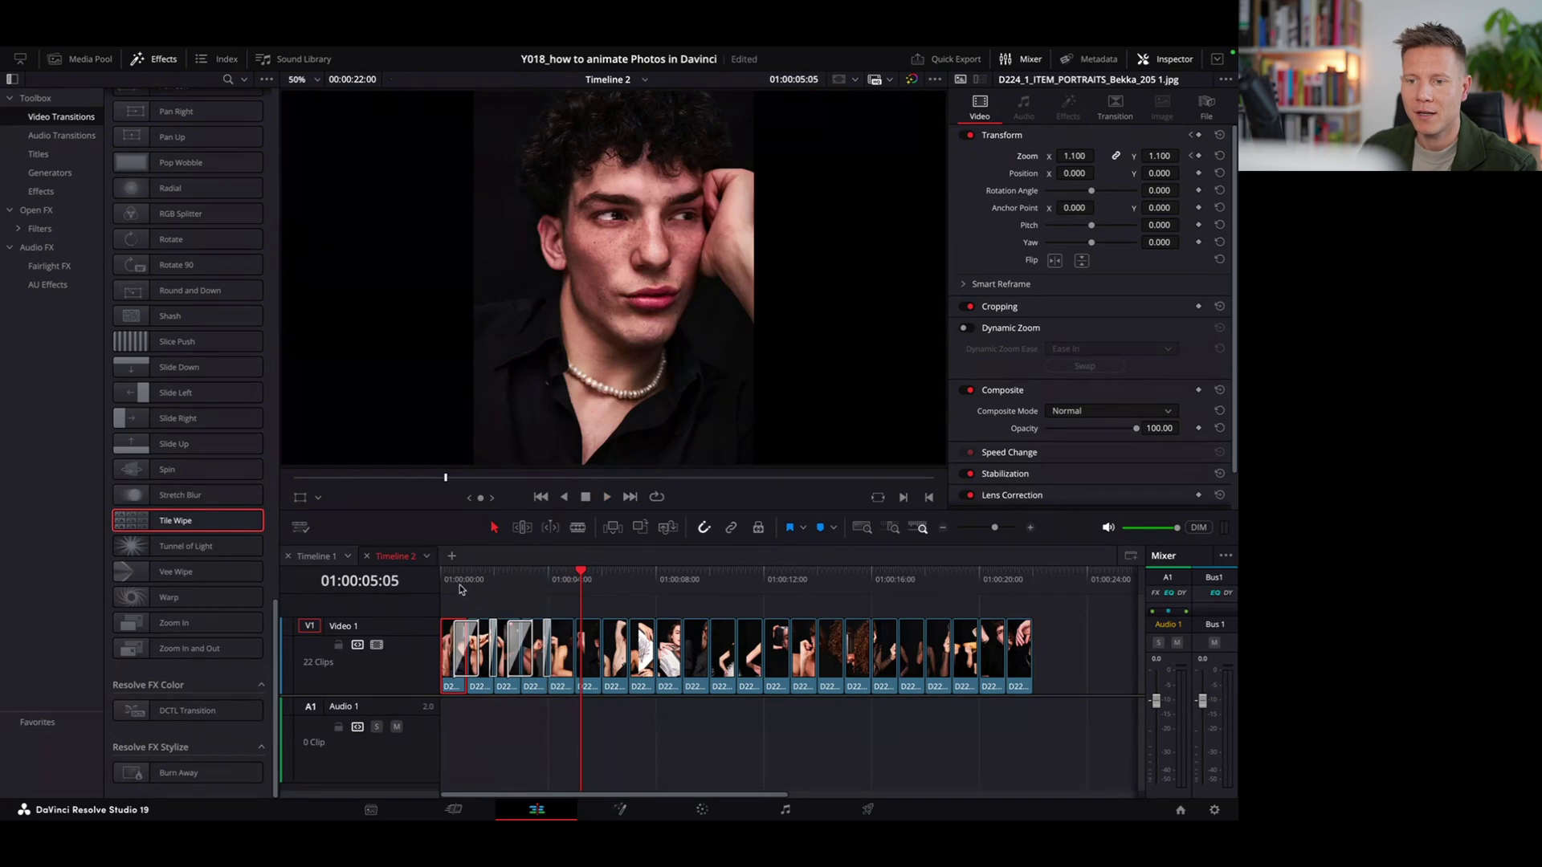
{"action": "key", "text": "Home"}
{"action": "key", "text": "space"}
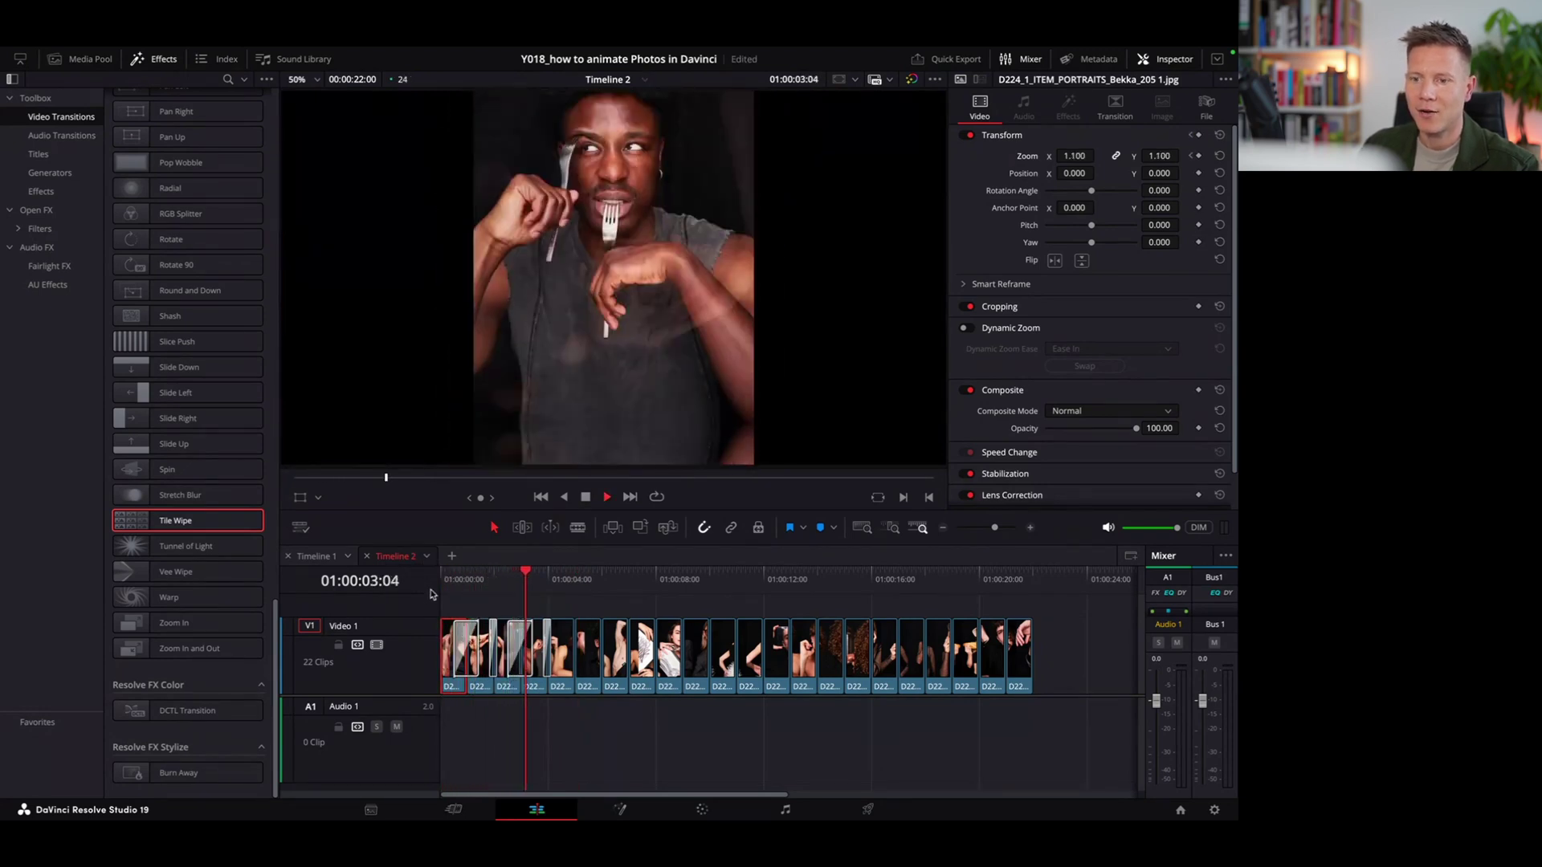
{"action": "key", "text": "space"}
Replace the Block Glitch transition between the first two clips with Zoom In and preview it from the timeline start.
{"action": "left_click", "coordinate": [463, 637]}
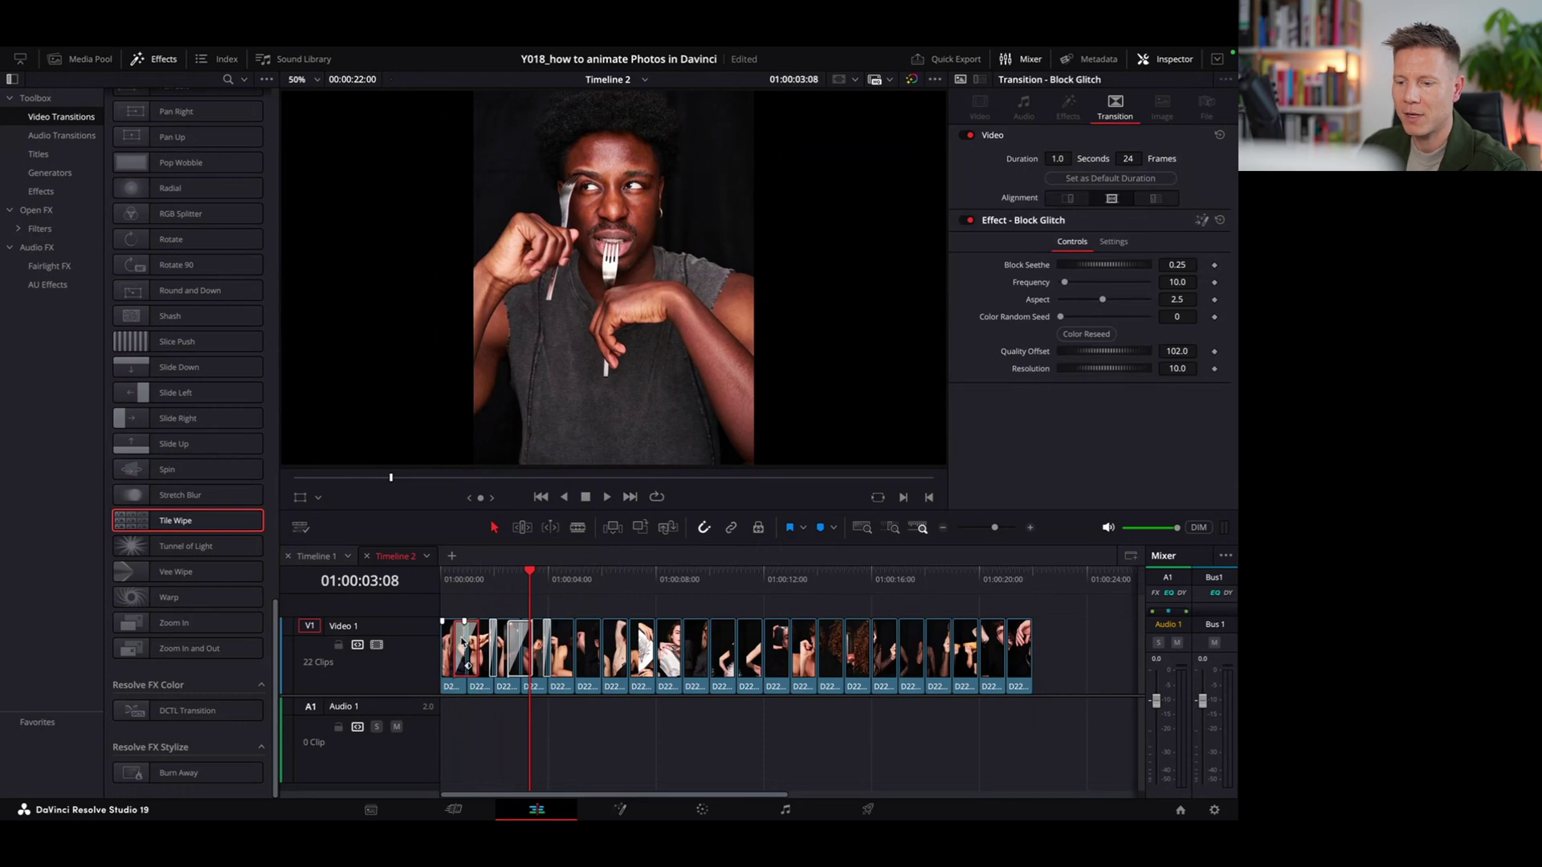
{"action": "left_click", "coordinate": [464, 641]}
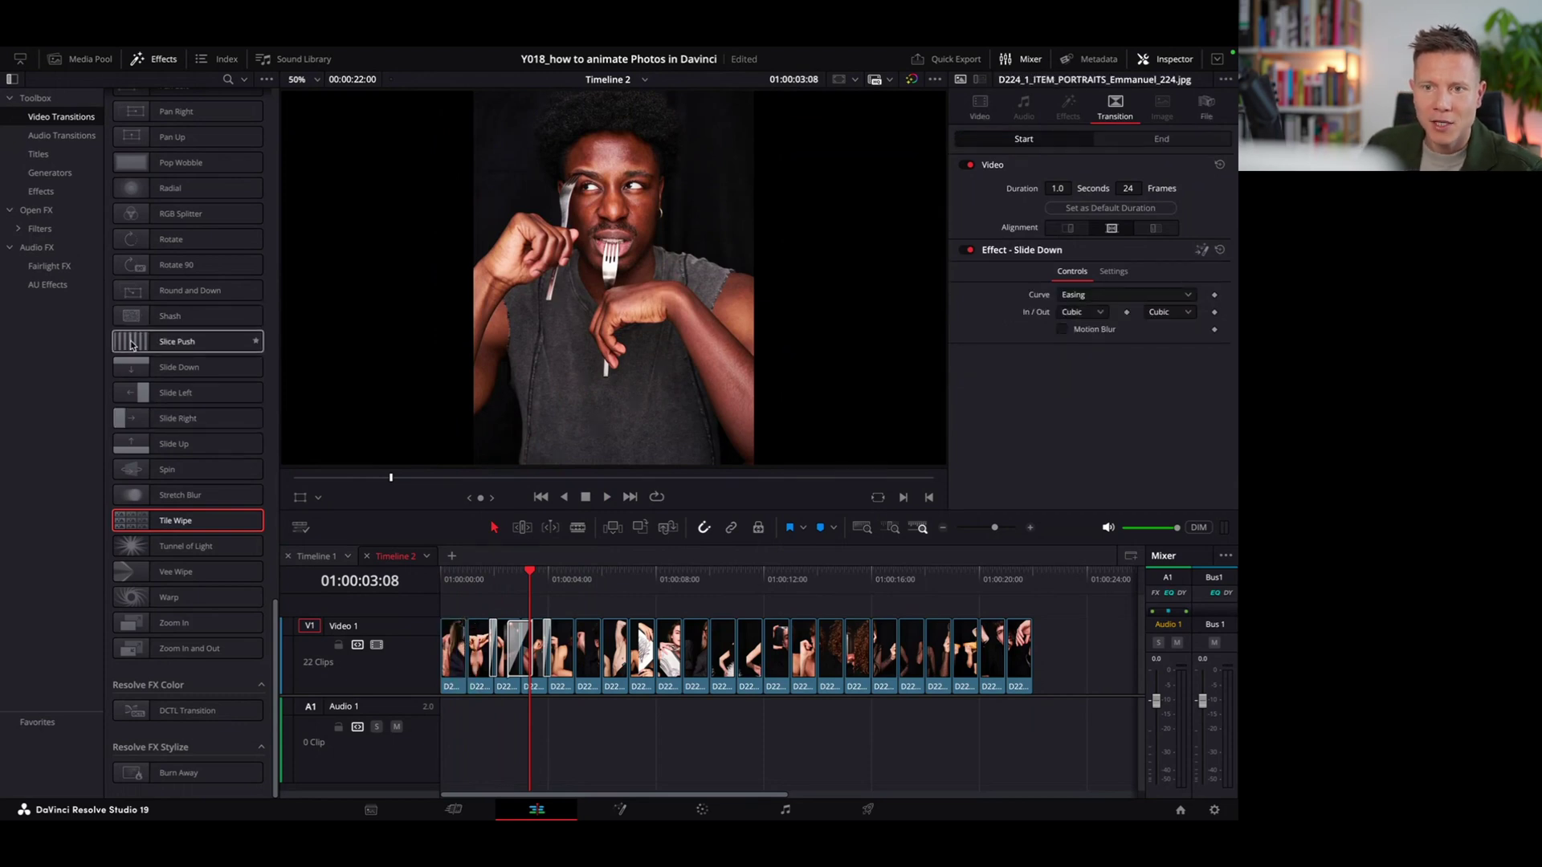
{"action": "left_click_drag", "start_coordinate": [137, 623], "coordinate": [466, 659]}
{"action": "left_click_drag", "start_coordinate": [457, 580], "coordinate": [404, 583]}
{"action": "key", "text": "space"}
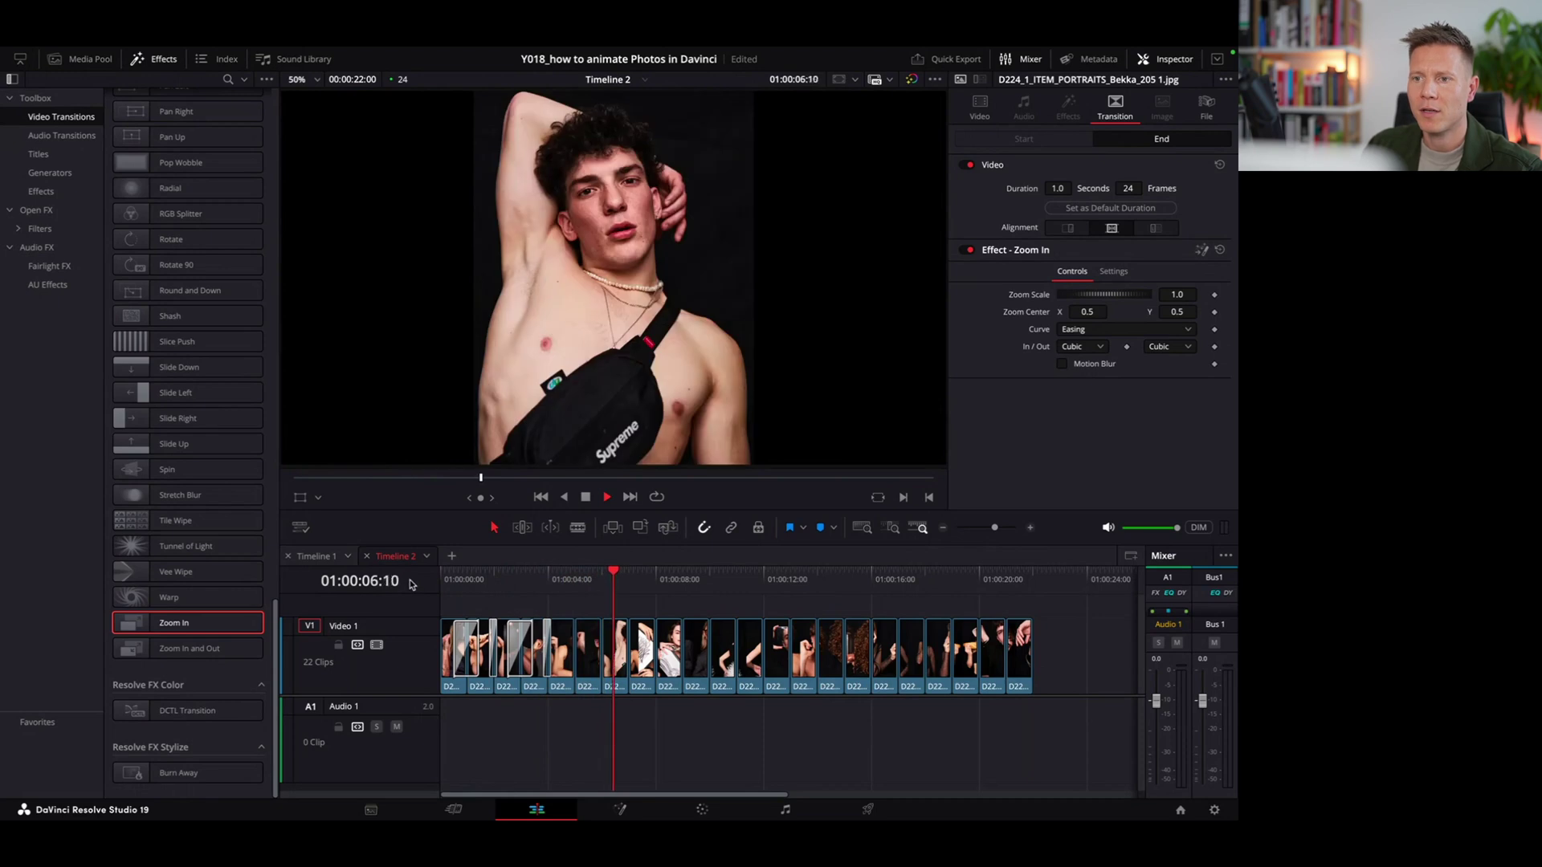
{"action": "key", "text": "space"}
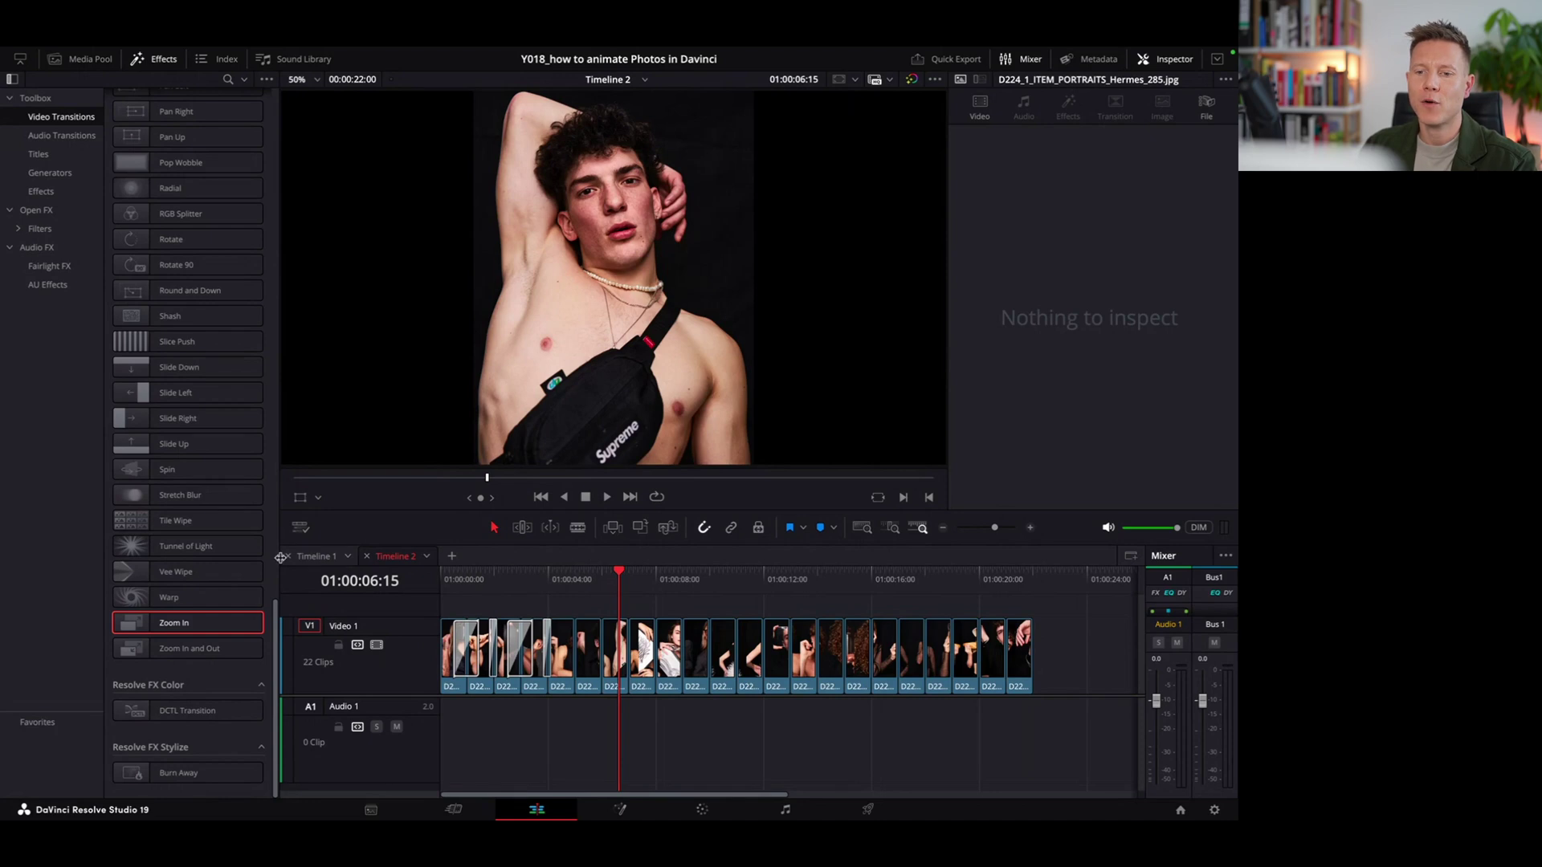
Play the finished example in Timeline 1 from its start, and return to Timeline 2.
{"action": "left_click", "coordinate": [316, 556]}
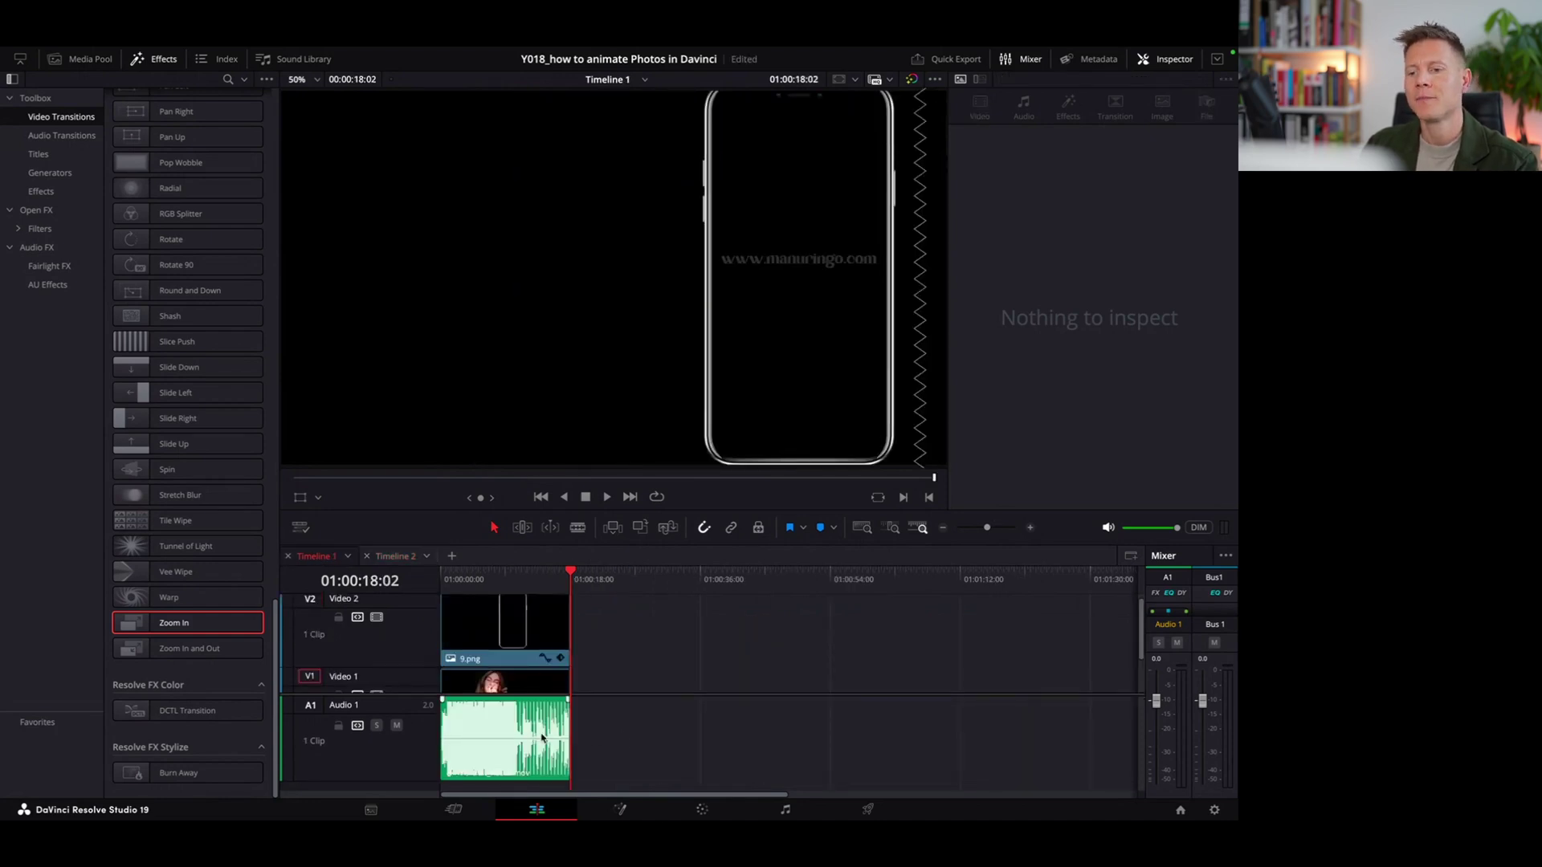
{"action": "left_click", "coordinate": [447, 581]}
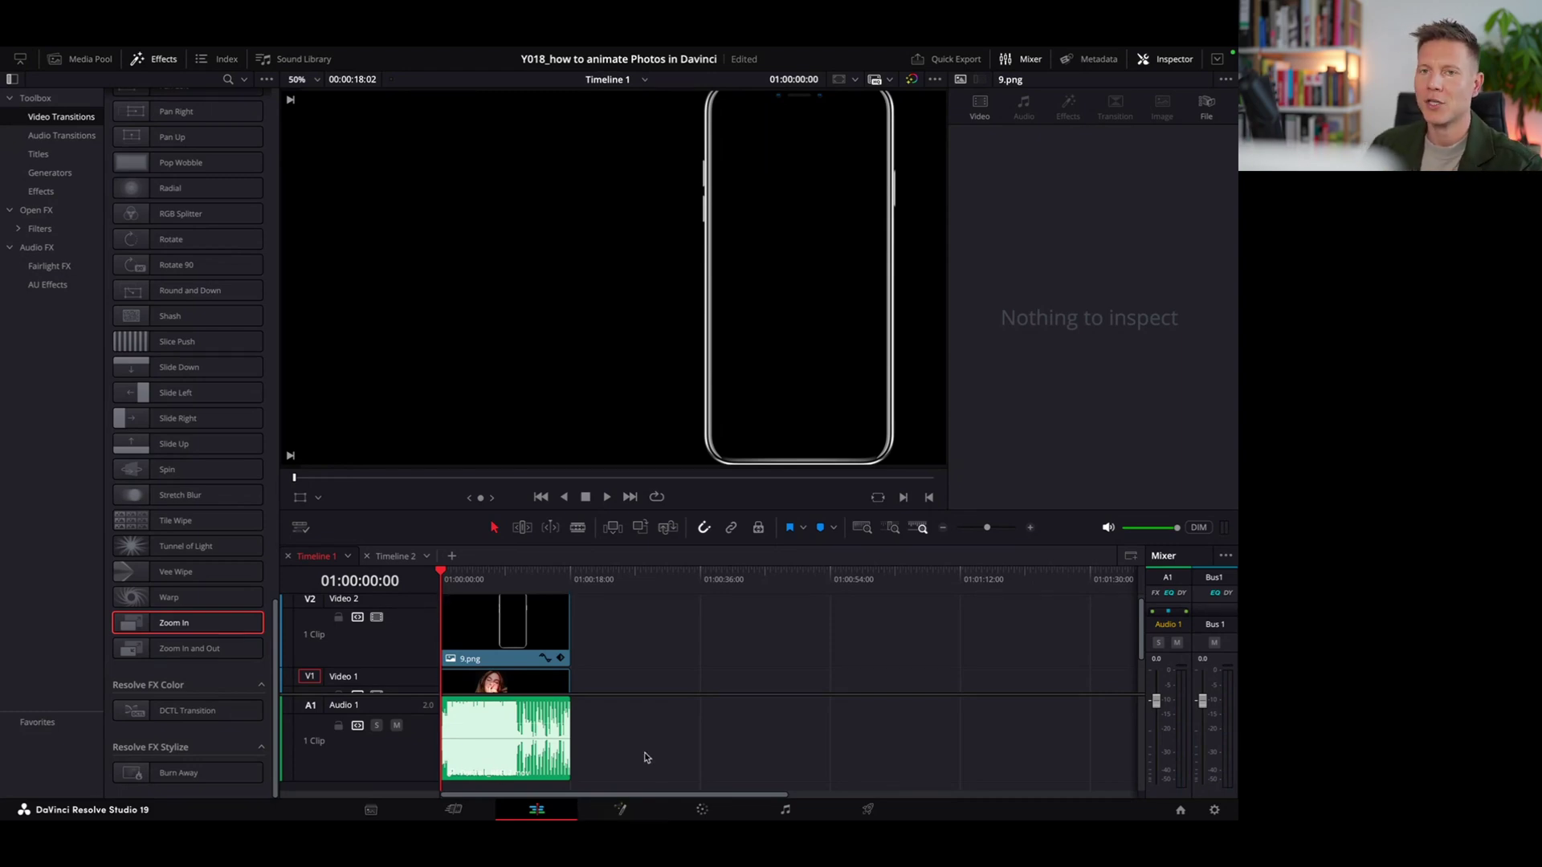
{"action": "key", "text": "space"}
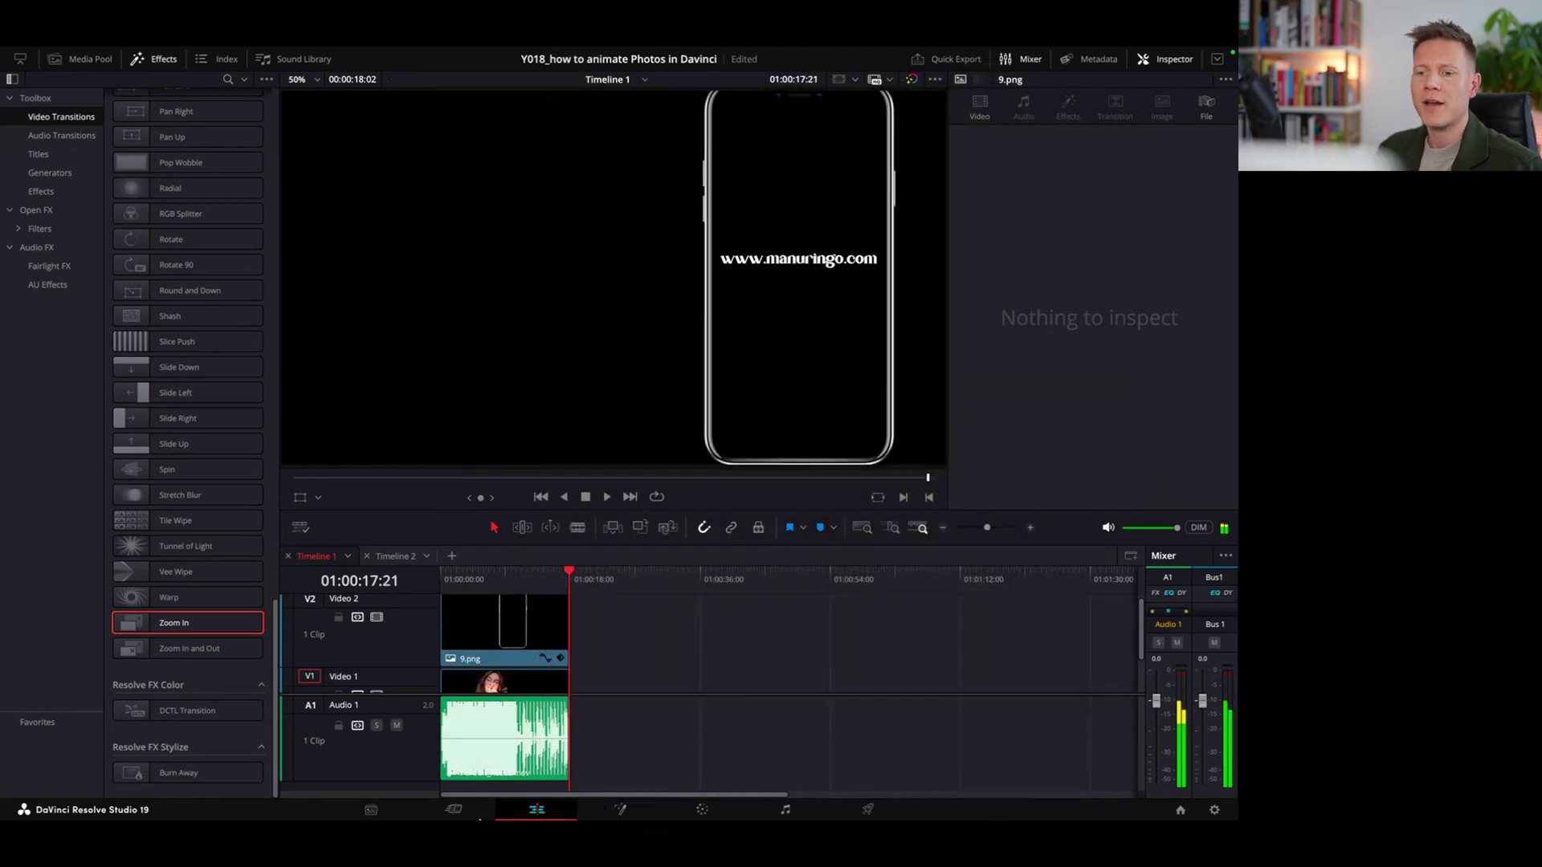
{"action": "left_click", "coordinate": [399, 557]}
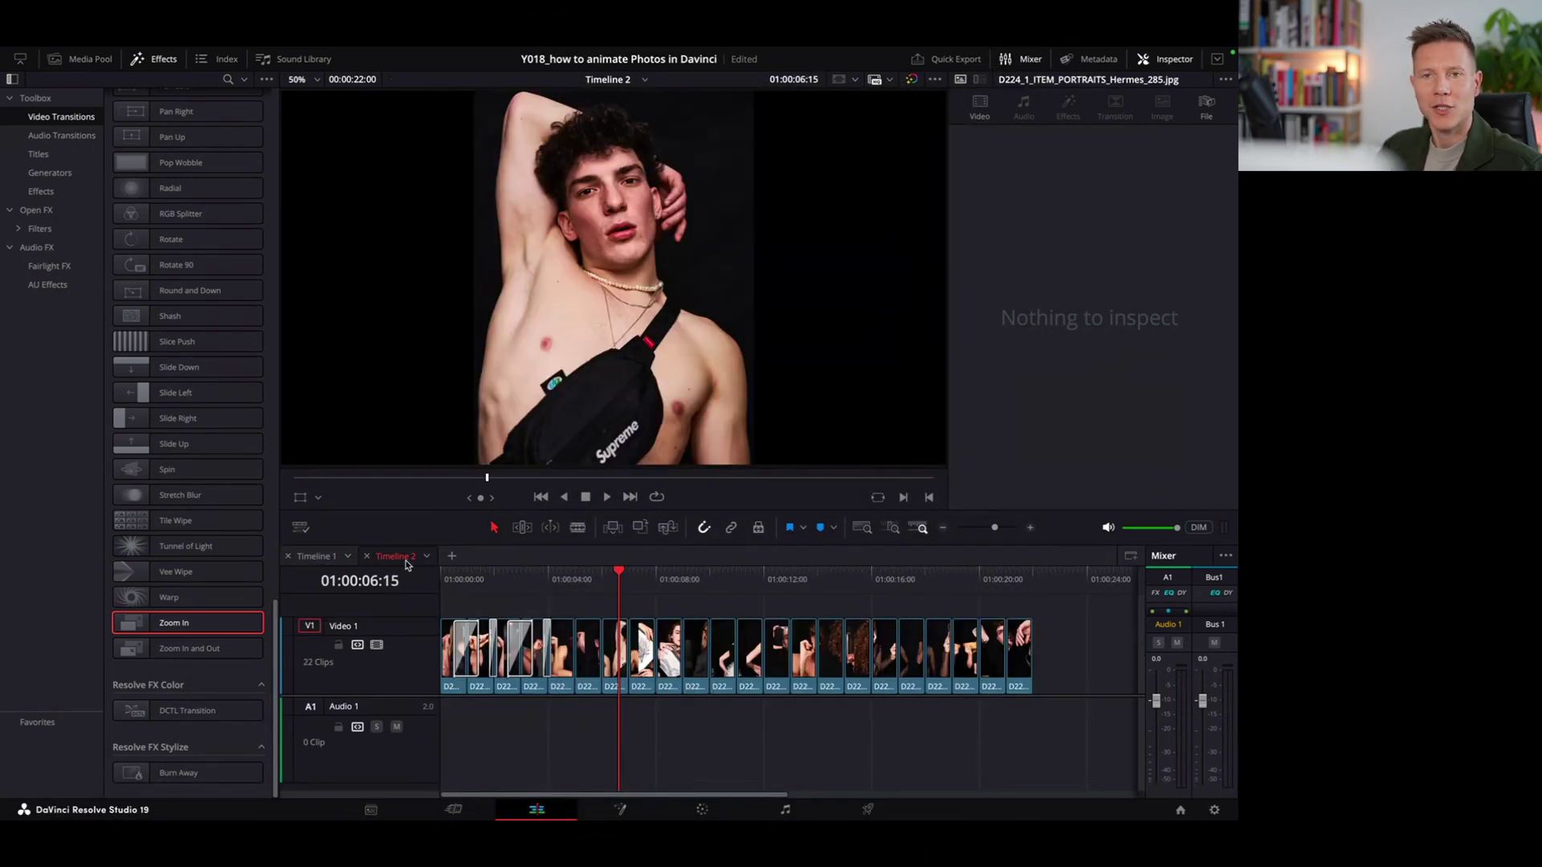